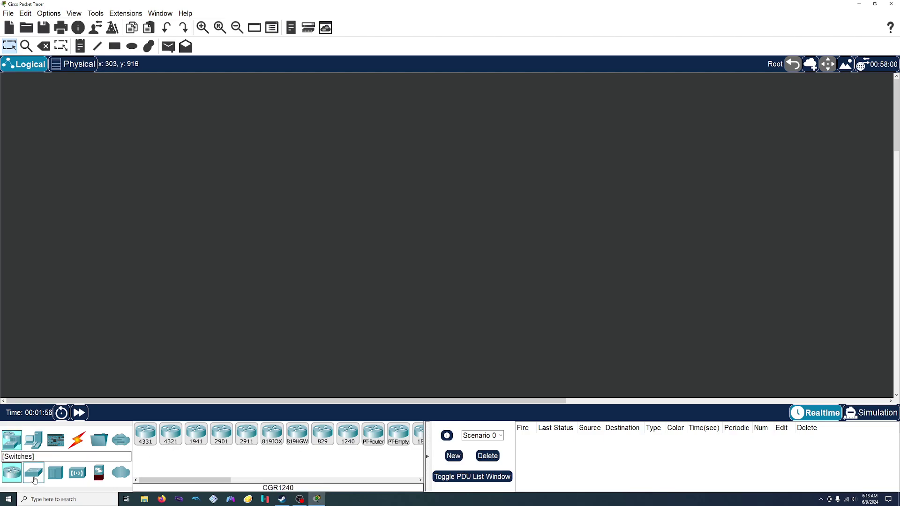
- Look through the network device models for switches, hubs, wireless devices, security and WAN emulation
{"action": "left_click", "coordinate": [34, 474]}
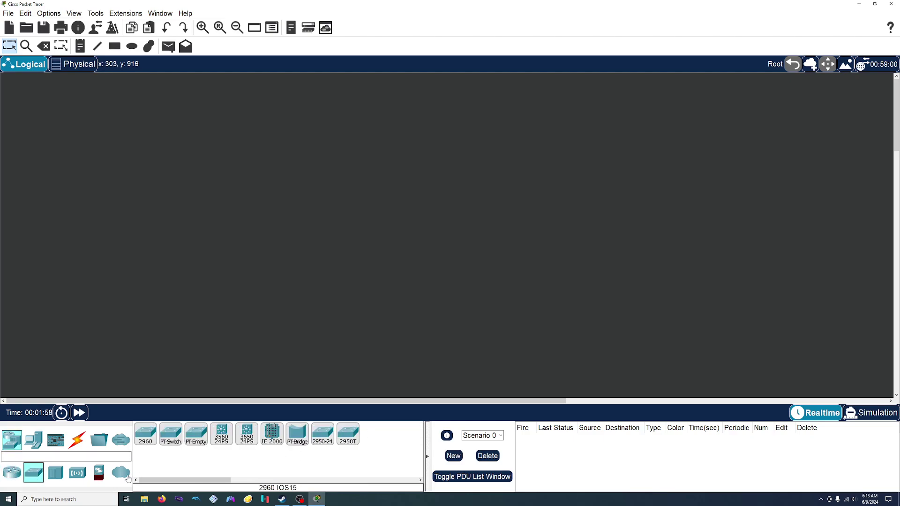
{"action": "left_click", "coordinate": [55, 472]}
{"action": "left_click", "coordinate": [77, 473]}
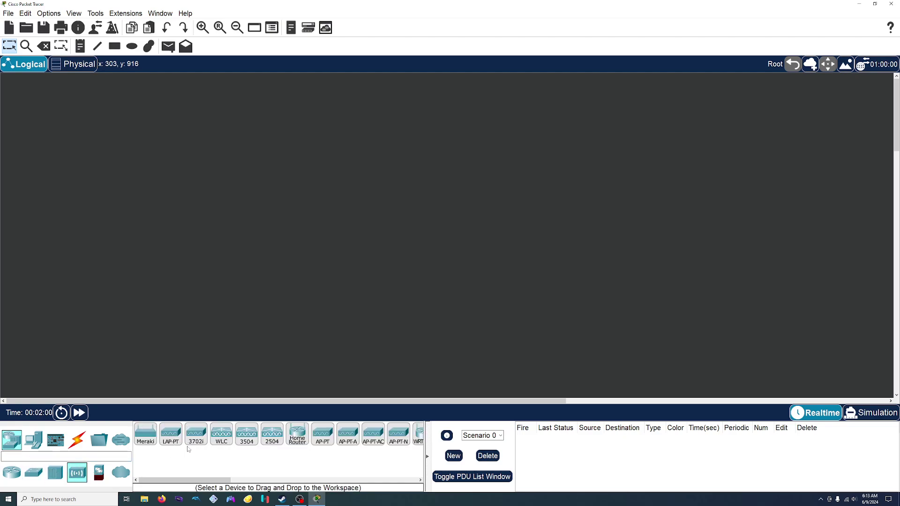
{"action": "left_click_drag", "start_coordinate": [204, 480], "coordinate": [257, 480]}
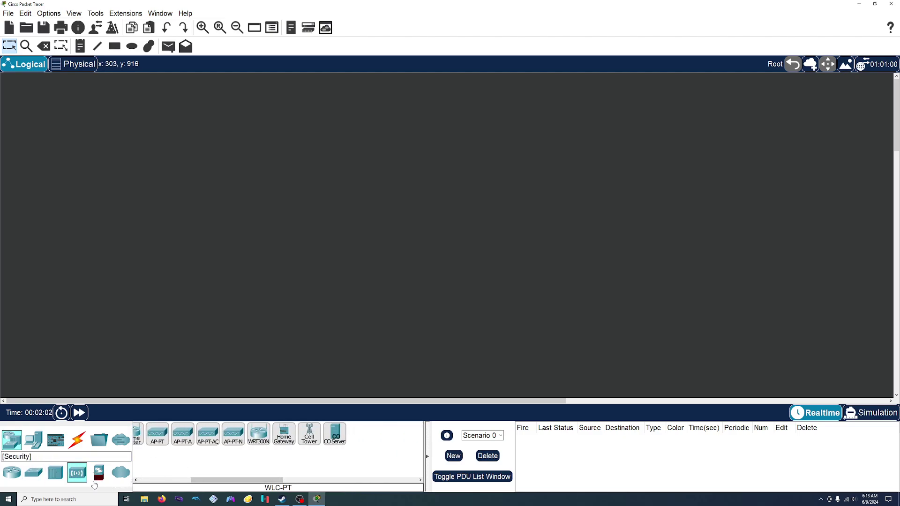
{"action": "left_click", "coordinate": [98, 472]}
{"action": "left_click", "coordinate": [121, 472]}
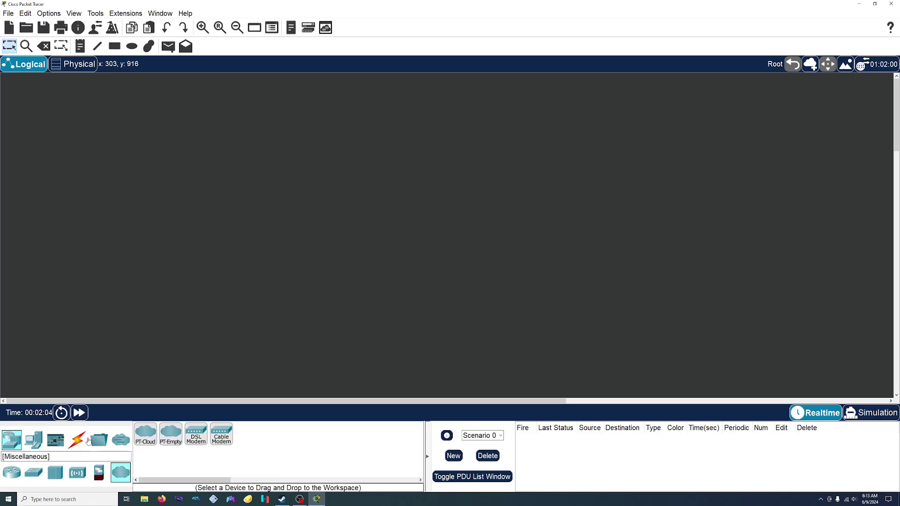
- Browse the end device, home, smart city, industrial and power grid models, plus the component boards
{"action": "left_click", "coordinate": [34, 440]}
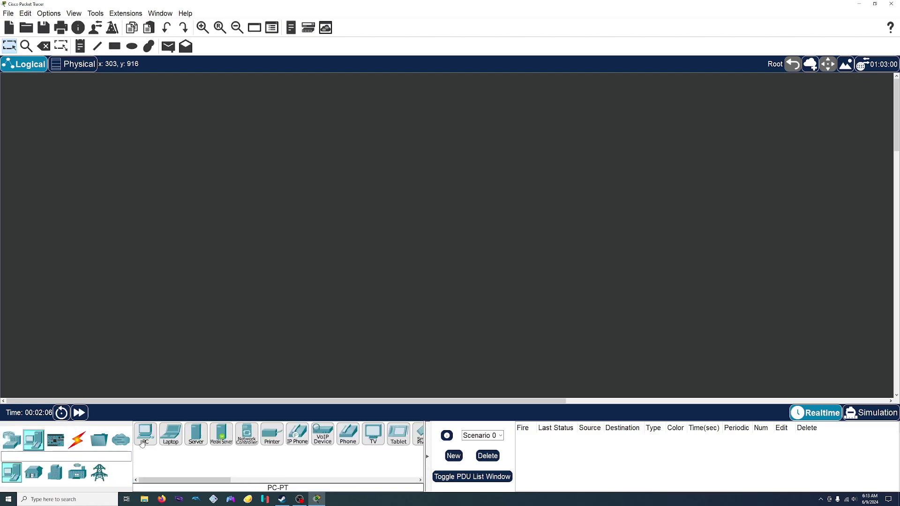
{"action": "scroll", "coordinate": [383, 433], "scroll_direction": "down", "scroll_amount": 3}
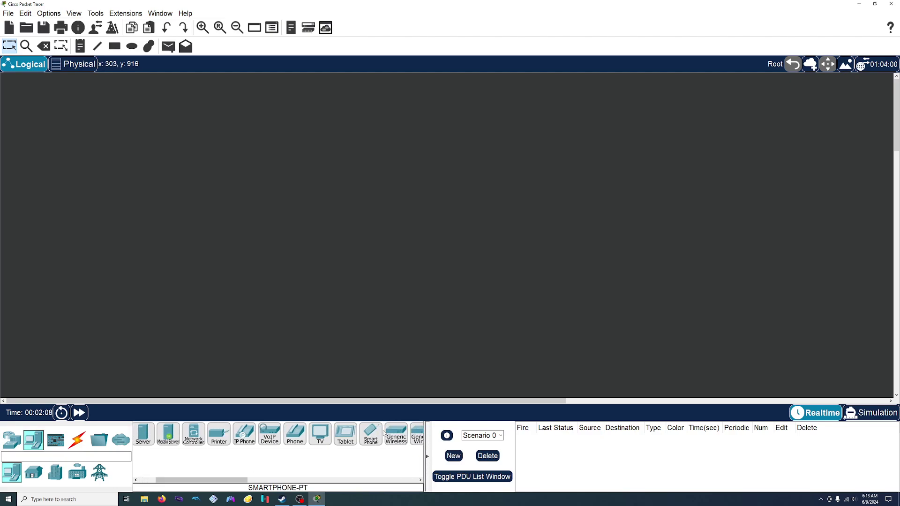
{"action": "left_click", "coordinate": [34, 473]}
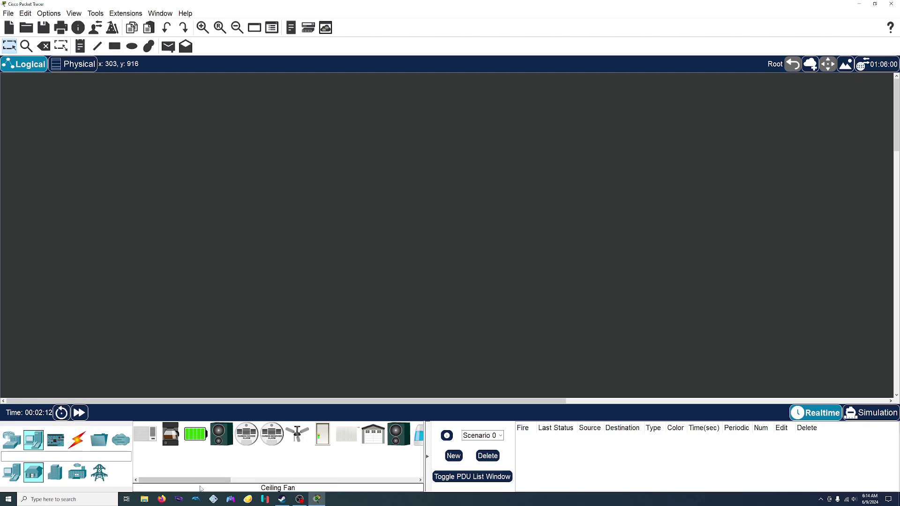
{"action": "left_click_drag", "start_coordinate": [207, 480], "coordinate": [312, 479]}
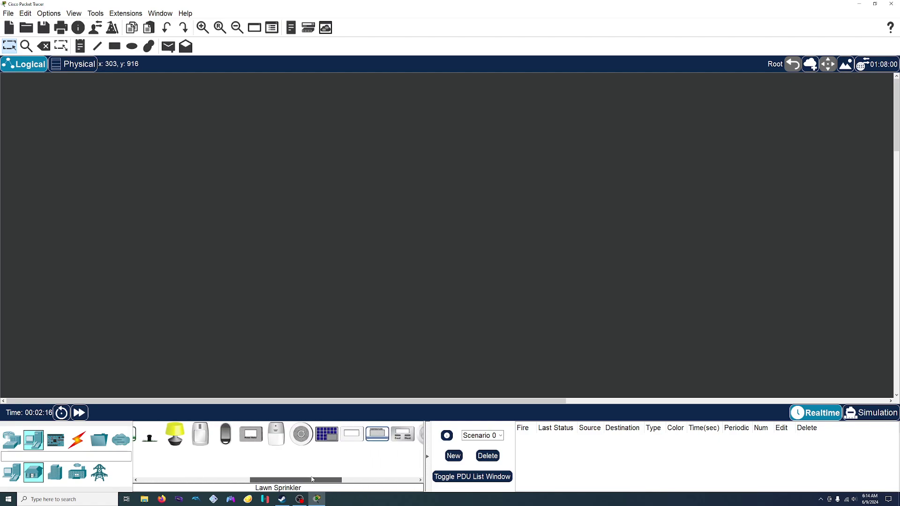
{"action": "left_click", "coordinate": [56, 472]}
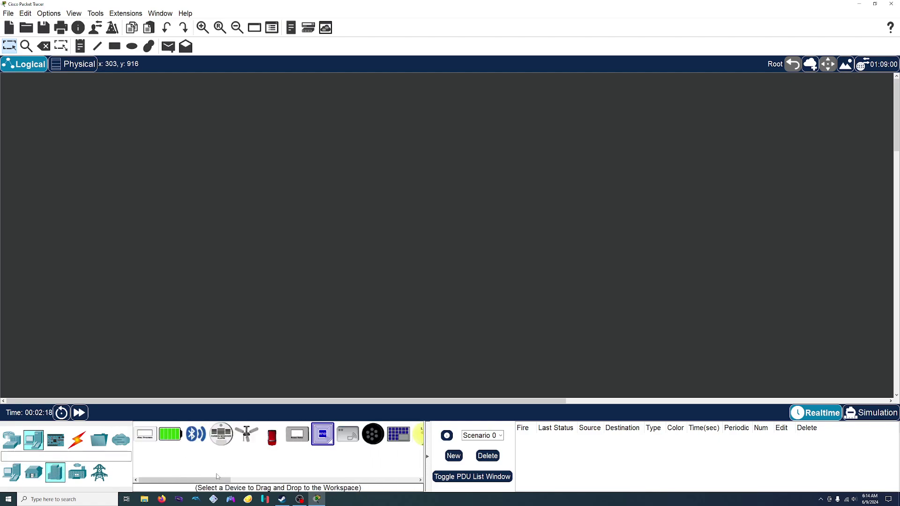
{"action": "left_click_drag", "start_coordinate": [217, 477], "coordinate": [263, 477]}
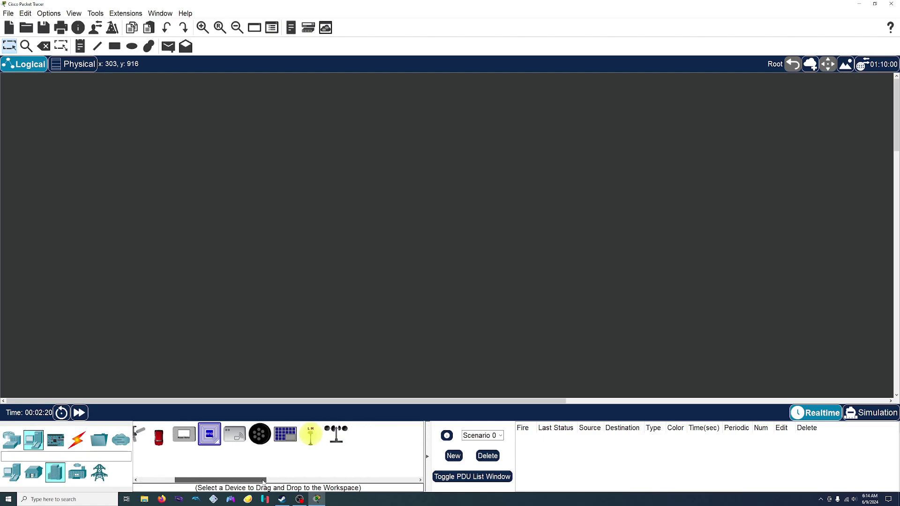
{"action": "left_click", "coordinate": [77, 472]}
{"action": "left_click_drag", "start_coordinate": [187, 480], "coordinate": [246, 480]}
{"action": "left_click", "coordinate": [100, 472]}
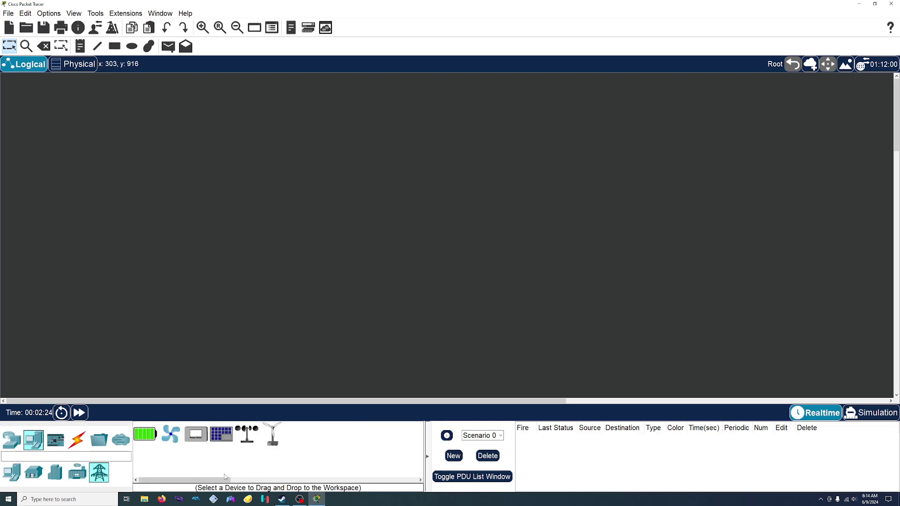
{"action": "left_click", "coordinate": [55, 440]}
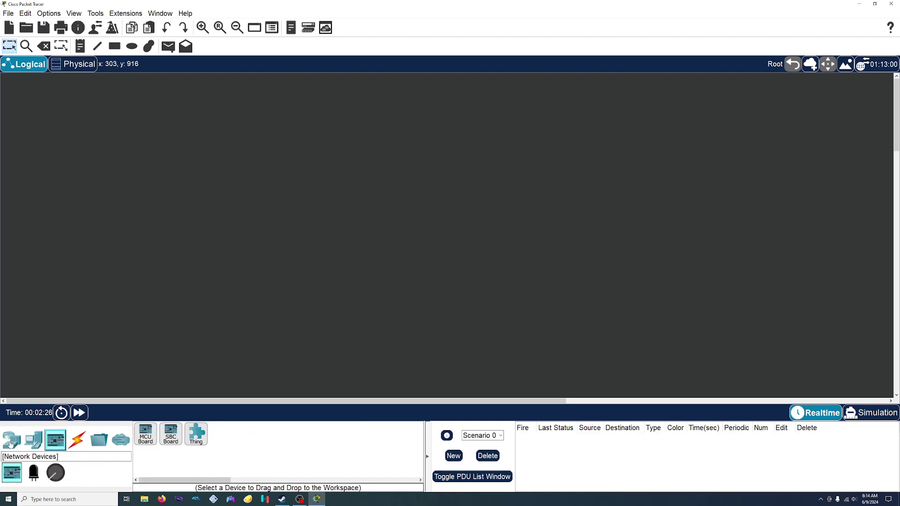
- Place a PT-Switch in the empty logical workspace
{"action": "left_click", "coordinate": [11, 441]}
{"action": "left_click", "coordinate": [33, 472]}
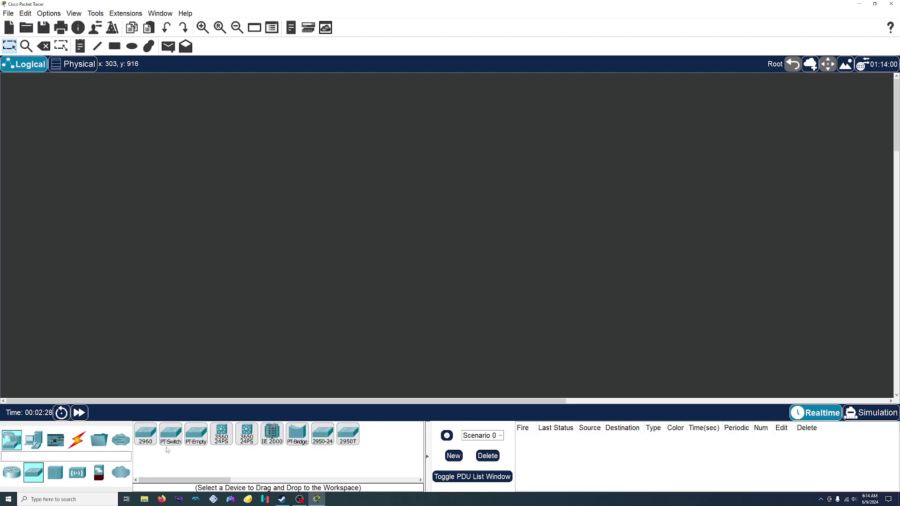
{"action": "left_click", "coordinate": [177, 437]}
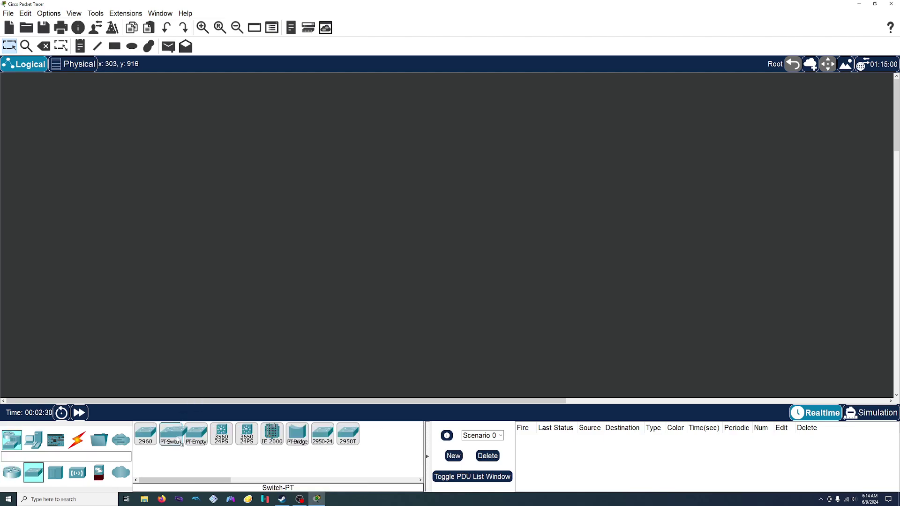
{"action": "left_click", "coordinate": [319, 211]}
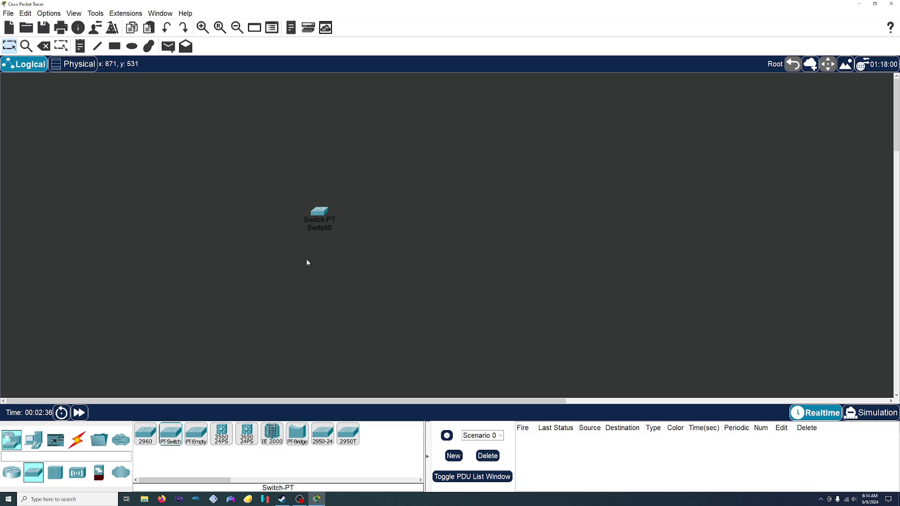
- Open the new switch's device window and examine its slots and ports in an enlarged physical view
{"action": "left_click", "coordinate": [321, 213]}
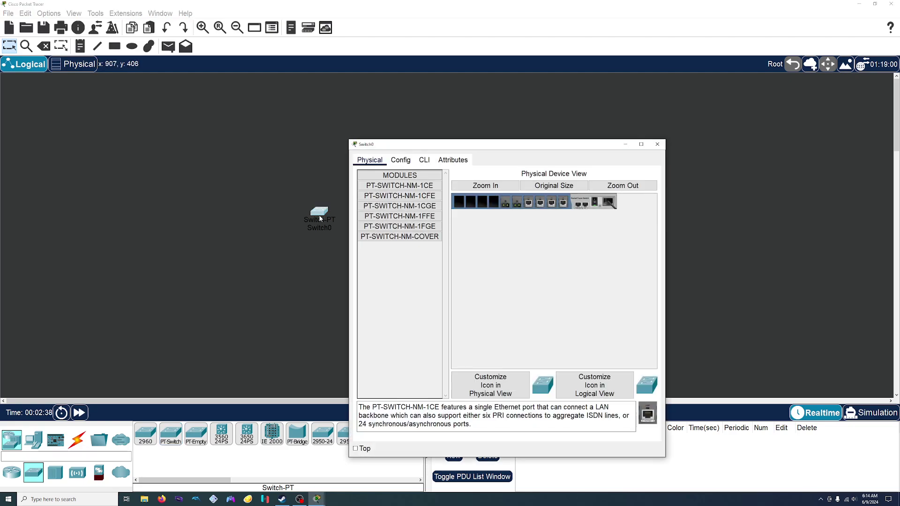
{"action": "left_click_drag", "start_coordinate": [459, 146], "coordinate": [344, 71]}
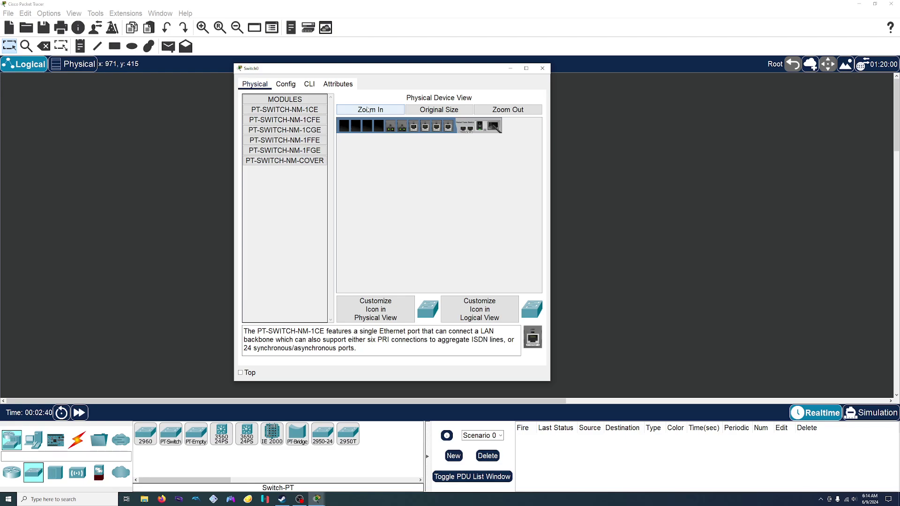
{"action": "left_click", "coordinate": [368, 110]}
{"action": "left_click_drag", "start_coordinate": [446, 290], "coordinate": [520, 291]}
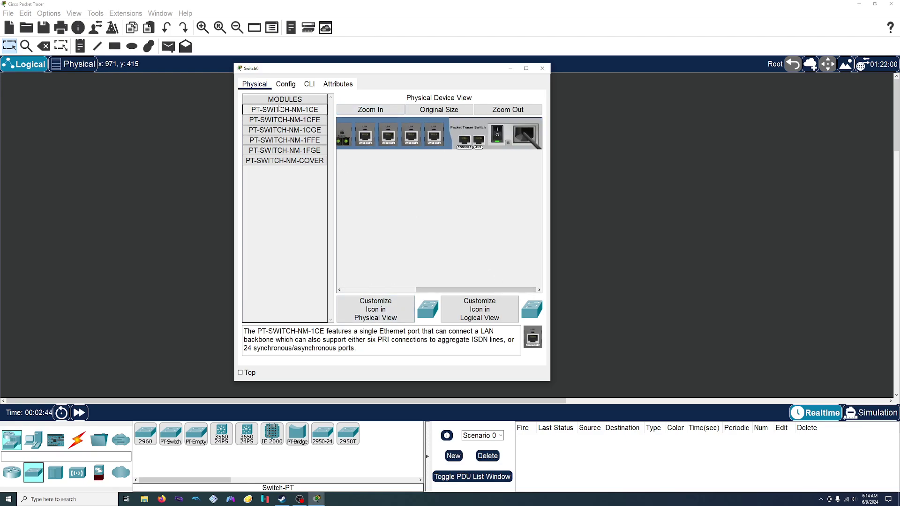
- Try to insert a PT-SWITCH-NM-1CFE module into the switch's fourth slot while the power is on
{"action": "left_click", "coordinate": [276, 140]}
{"action": "left_click", "coordinate": [273, 120]}
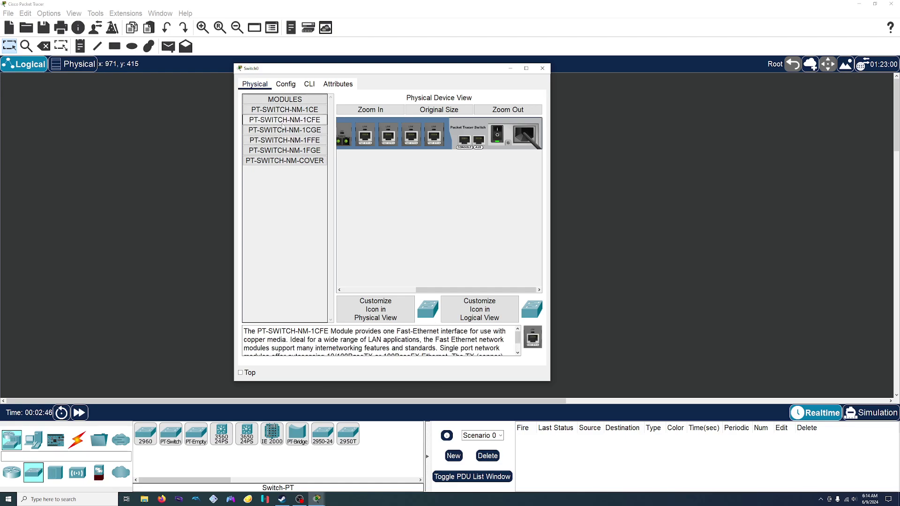
{"action": "left_click_drag", "start_coordinate": [427, 295], "coordinate": [354, 296]}
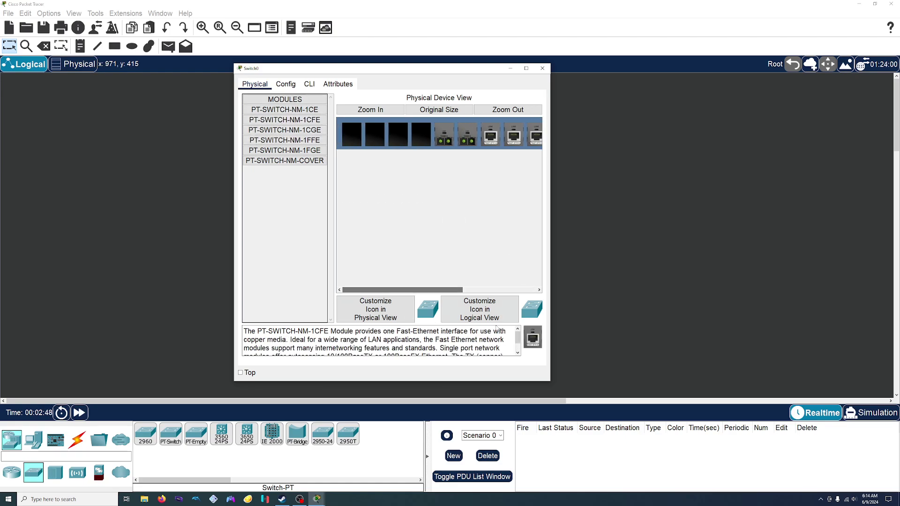
{"action": "left_click_drag", "start_coordinate": [532, 337], "coordinate": [425, 140]}
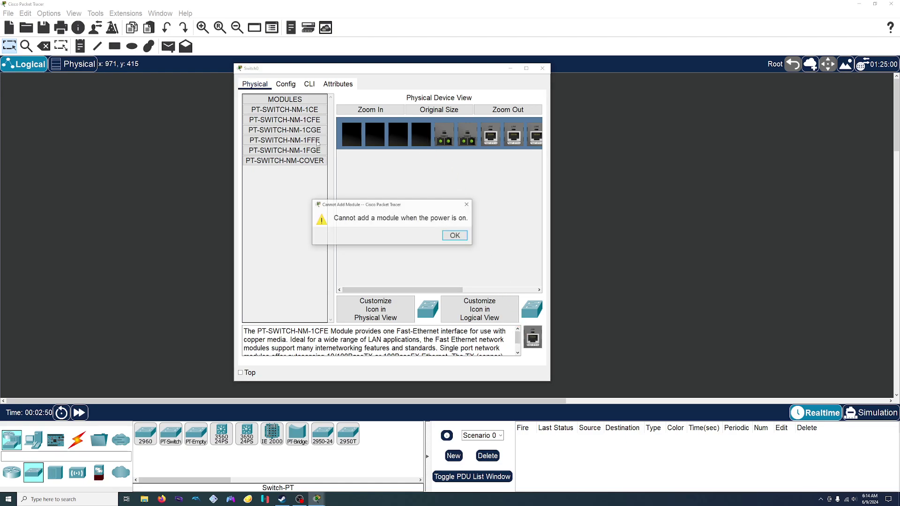
{"action": "left_click", "coordinate": [463, 238]}
- Power off the switch and install a PT-SWITCH-NM-1CFE module in the fourth slot, beside the fiber ports
{"action": "left_click_drag", "start_coordinate": [446, 289], "coordinate": [345, 276]}
{"action": "left_click", "coordinate": [528, 129]}
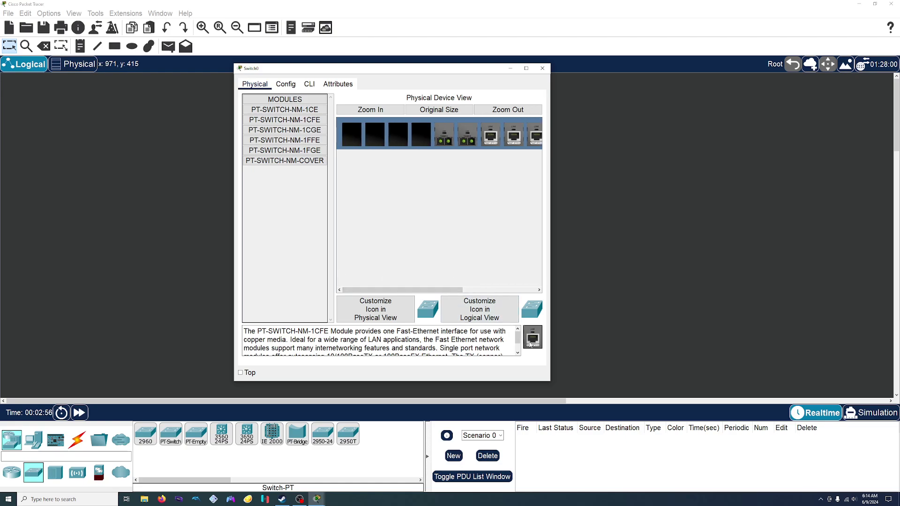
{"action": "left_click_drag", "start_coordinate": [533, 337], "coordinate": [414, 142]}
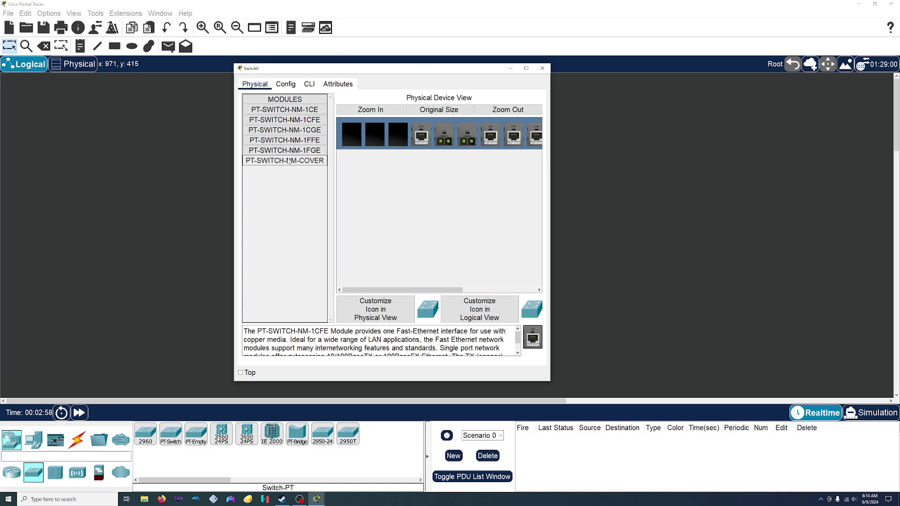
- Fit a PT-SWITCH-NM-COVER plate in the switch's third slot and a PT-SWITCH-NM-1CGE module in the second slot
{"action": "left_click", "coordinate": [284, 161]}
{"action": "left_click_drag", "start_coordinate": [533, 336], "coordinate": [398, 134]}
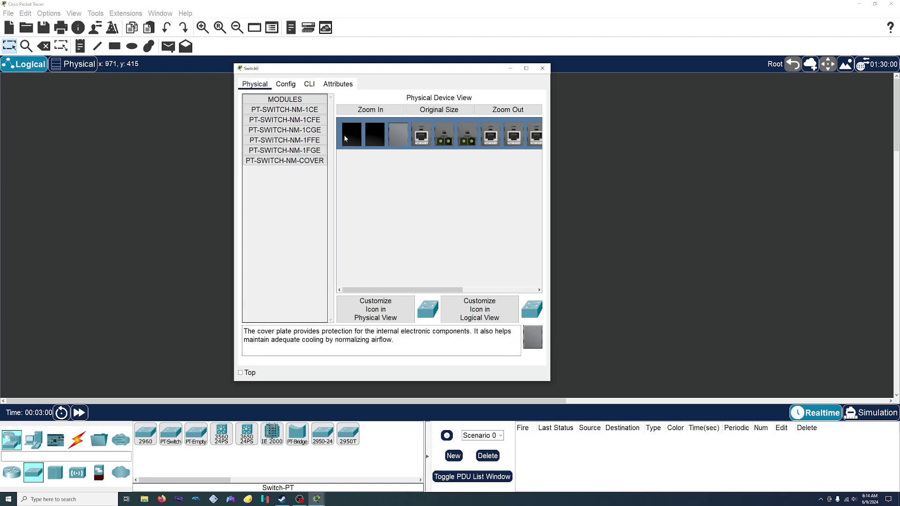
{"action": "left_click", "coordinate": [285, 129]}
{"action": "left_click_drag", "start_coordinate": [526, 328], "coordinate": [375, 135]}
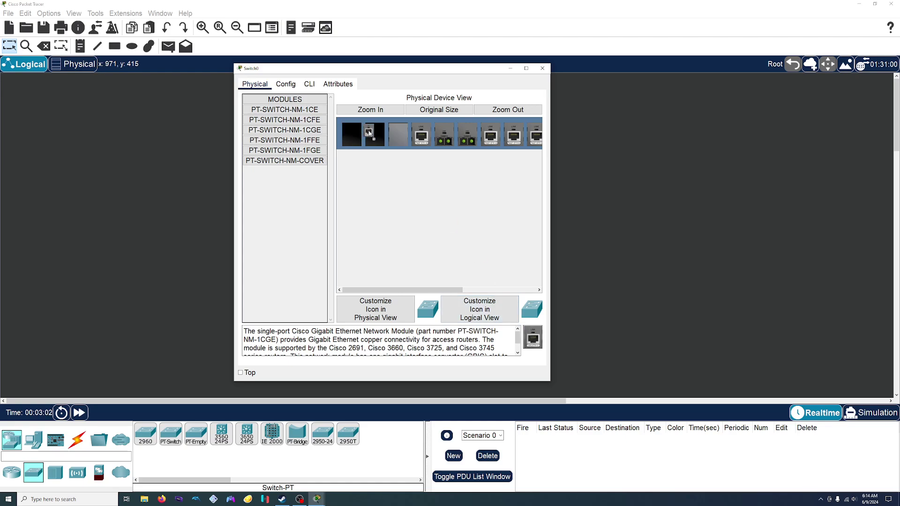
- Install a PT-SWITCH-NM-1FFE module in the switch's first slot and power the switch back on
{"action": "left_click", "coordinate": [285, 119]}
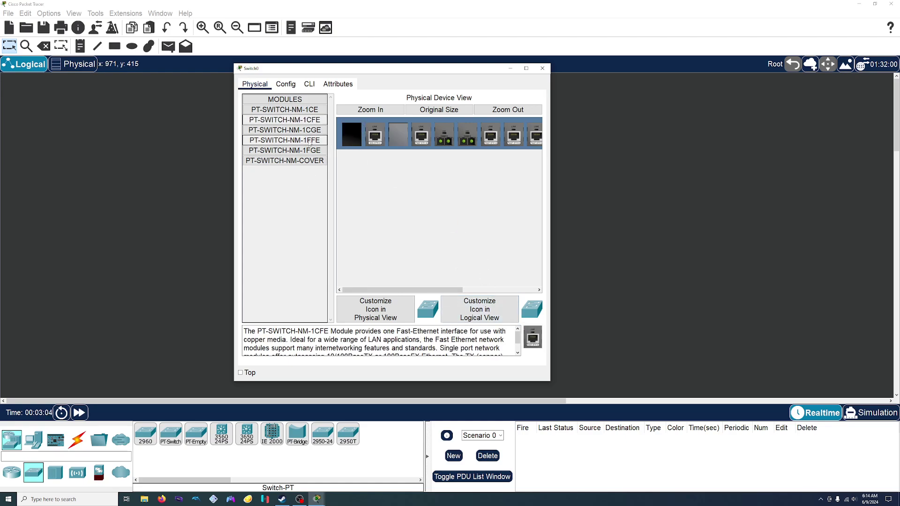
{"action": "left_click", "coordinate": [307, 140]}
{"action": "left_click_drag", "start_coordinate": [532, 337], "coordinate": [352, 136]}
{"action": "left_click_drag", "start_coordinate": [416, 289], "coordinate": [426, 293]}
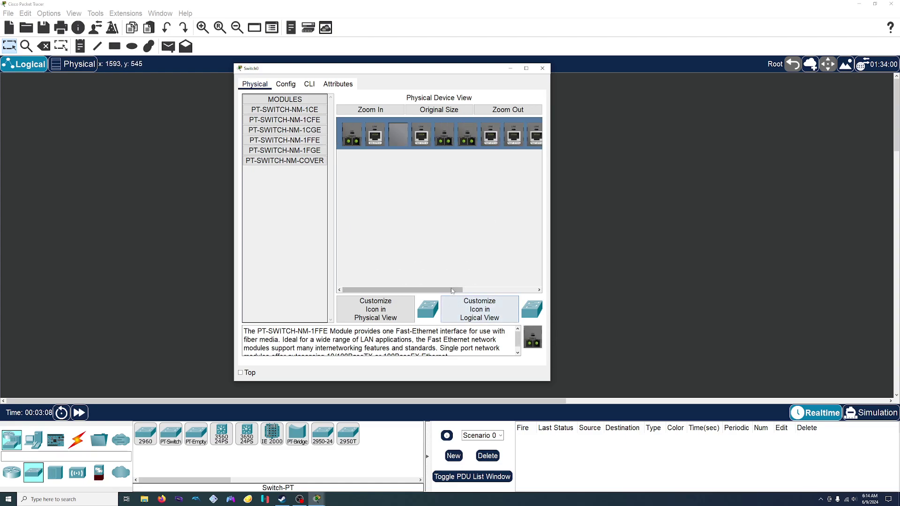
{"action": "left_click", "coordinate": [490, 290]}
{"action": "left_click", "coordinate": [498, 134]}
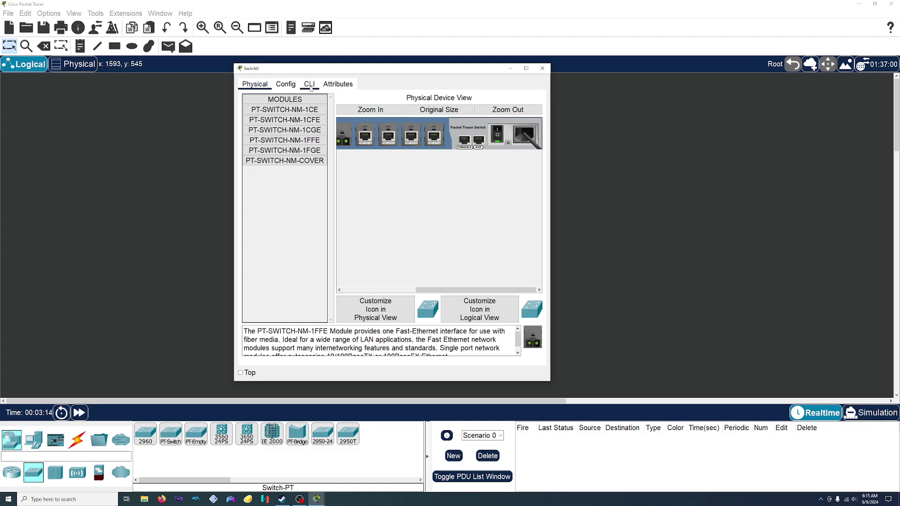
- Open the switch's command-line interface in a widened window and start a session once booting completes
{"action": "left_click", "coordinate": [309, 84]}
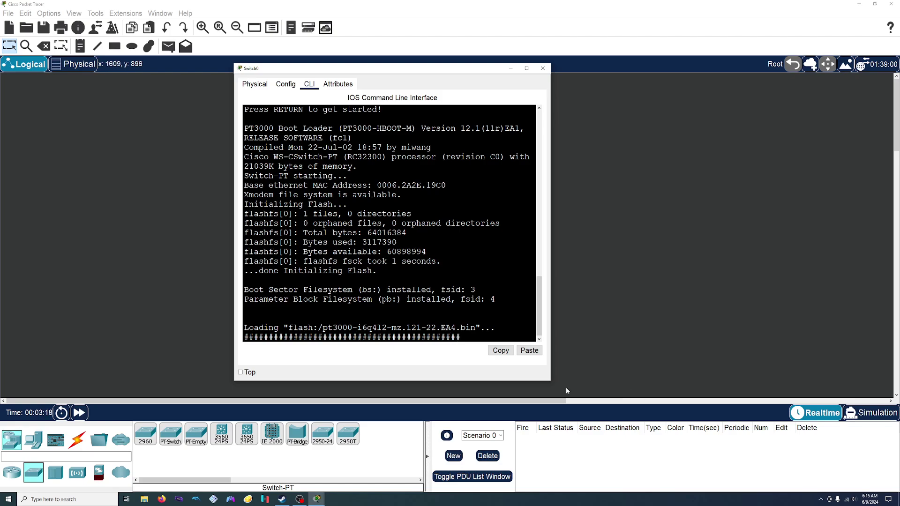
{"action": "left_click_drag", "start_coordinate": [550, 380], "coordinate": [742, 380]}
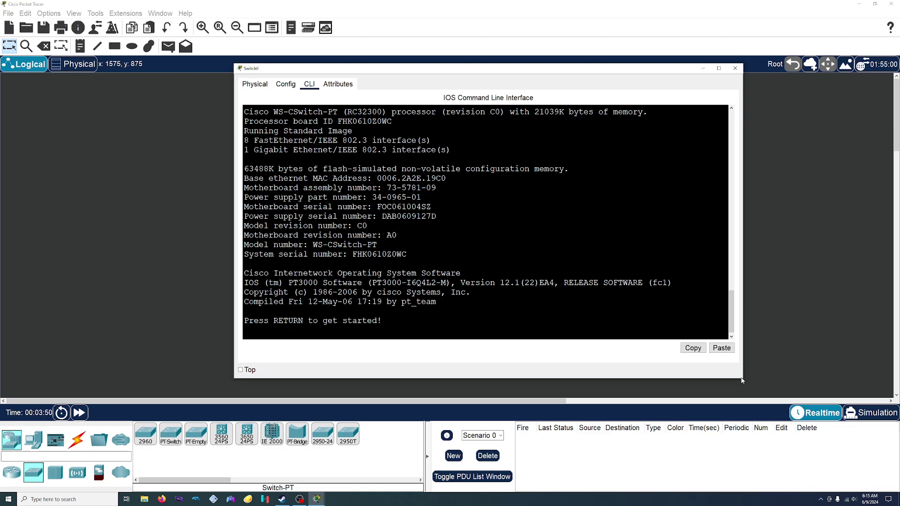
{"action": "key", "text": "Return"}
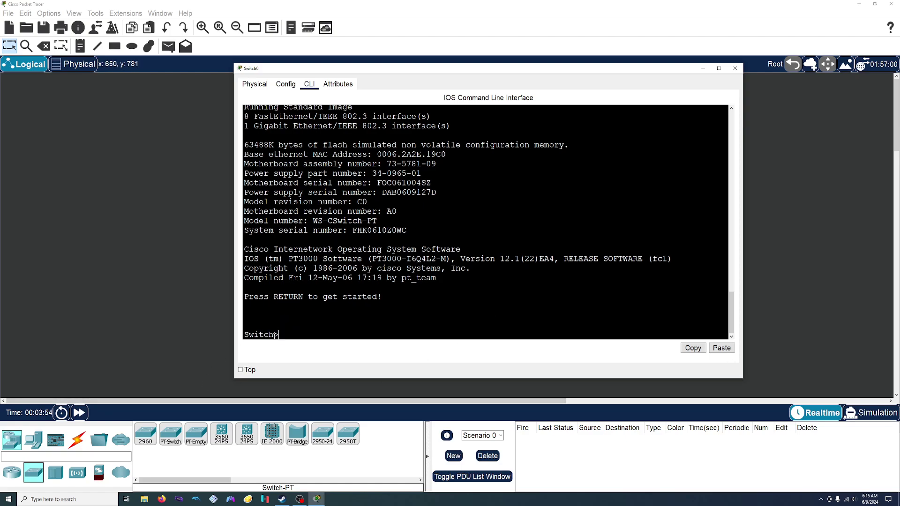
- List the available user-mode commands with ? and examine the list, especially the enable entry
{"action": "left_click_drag", "start_coordinate": [274, 336], "coordinate": [247, 337]}
{"action": "left_click", "coordinate": [281, 339]}
{"action": "type", "text": "?"}
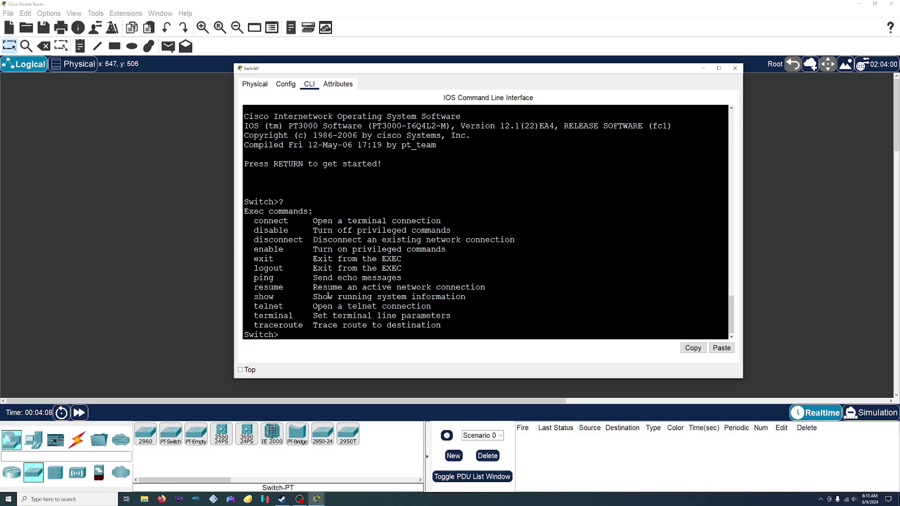
{"action": "left_click_drag", "start_coordinate": [468, 330], "coordinate": [244, 219]}
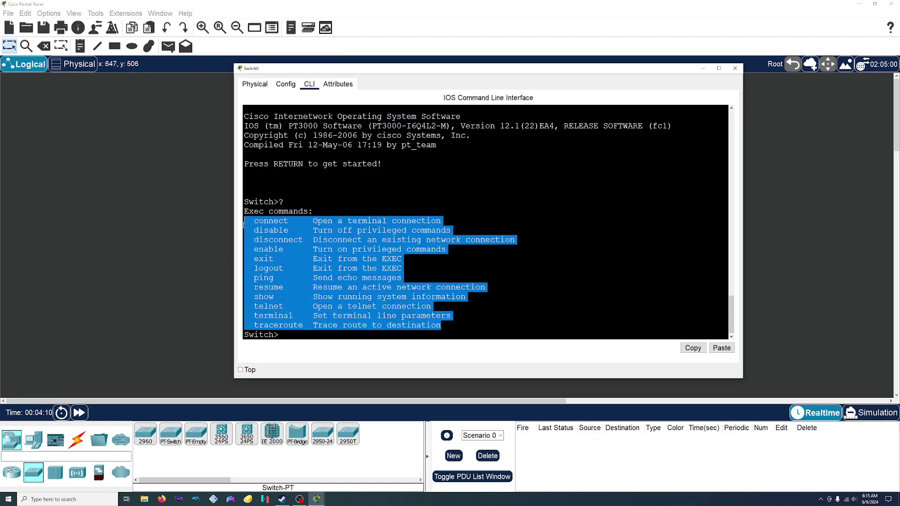
{"action": "left_click", "coordinate": [516, 295]}
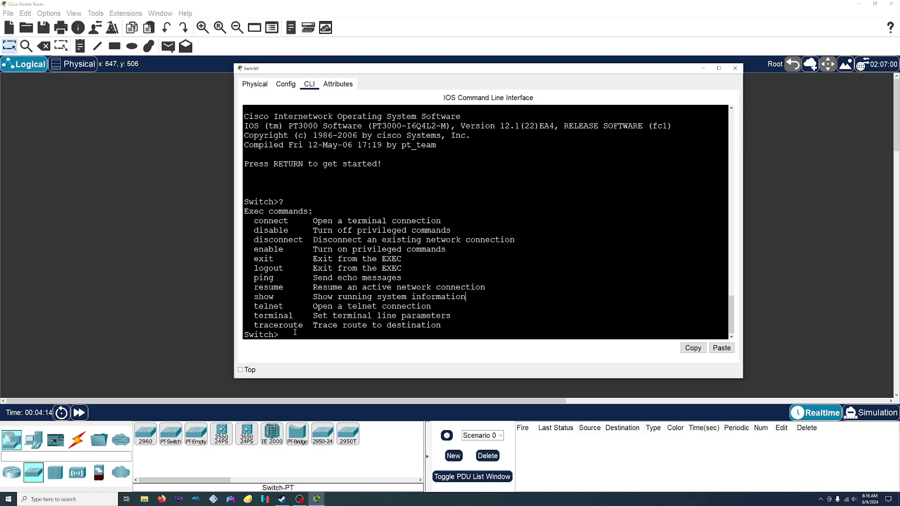
{"action": "left_click_drag", "start_coordinate": [254, 250], "coordinate": [454, 250]}
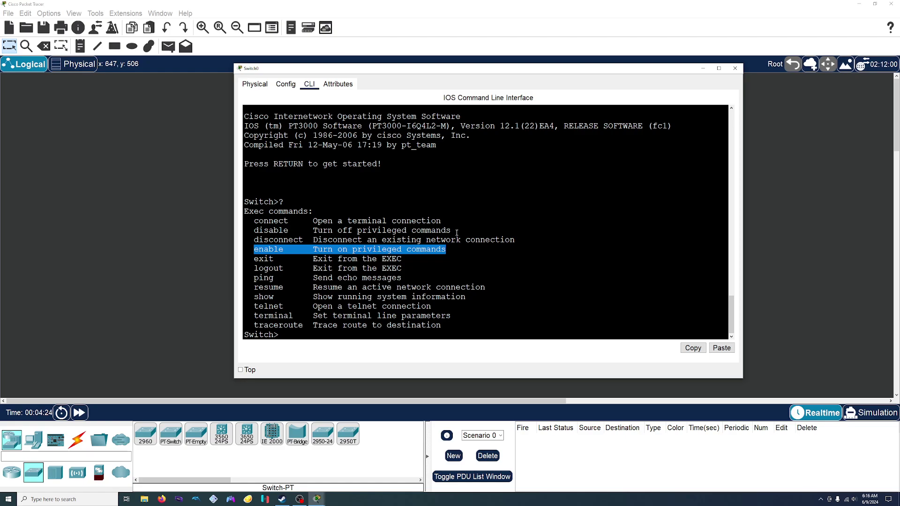
- Enter privileged EXEC mode with the enable command and compare the prompt symbol with the user-mode one
{"action": "left_click", "coordinate": [319, 334]}
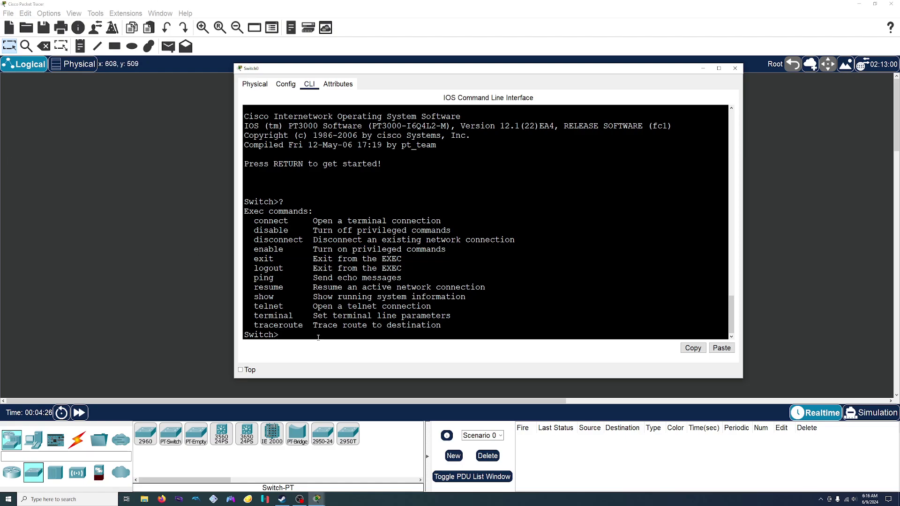
{"action": "type", "text": "enable"}
{"action": "key", "text": "Return"}
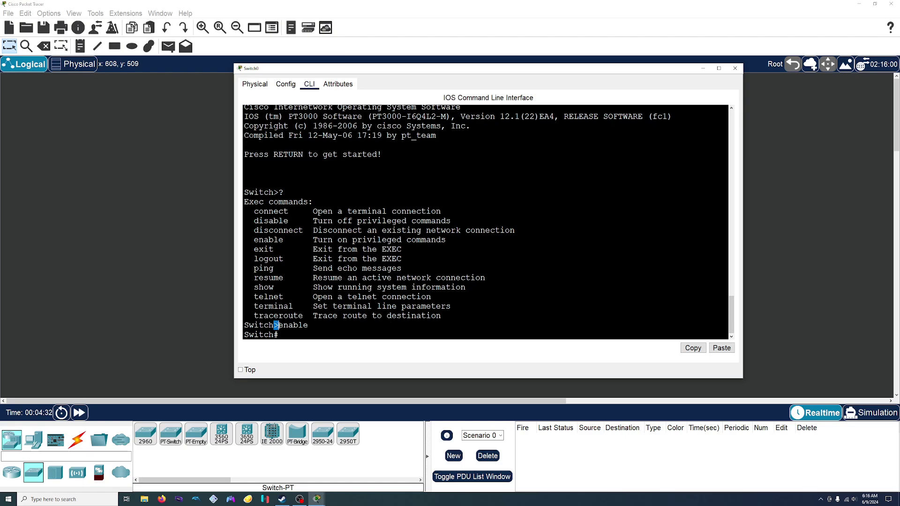
{"action": "left_click_drag", "start_coordinate": [274, 335], "coordinate": [283, 335]}
{"action": "left_click", "coordinate": [274, 335]}
- List all privileged-mode commands with ? and examine the list, especially the configure entry
{"action": "type", "text": "?"}
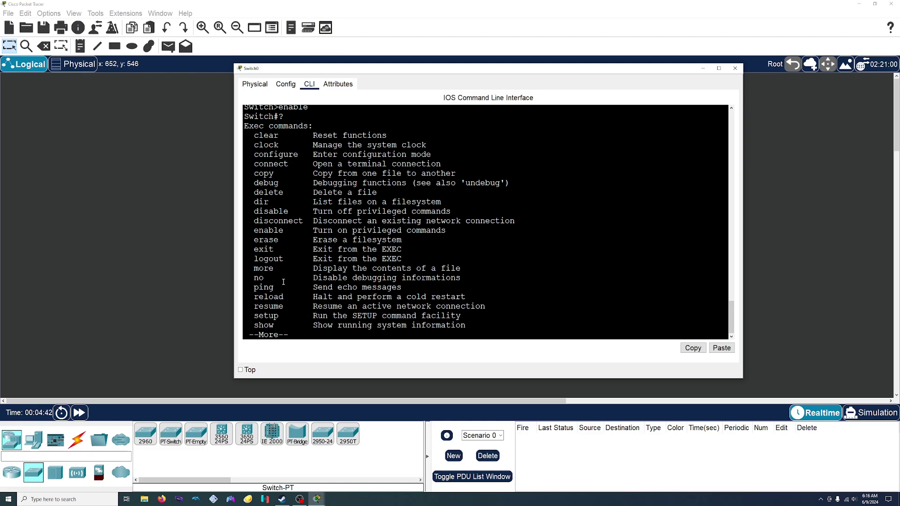
{"action": "key", "text": "space"}
{"action": "scroll", "coordinate": [289, 306], "scroll_direction": "up", "scroll_amount": 3}
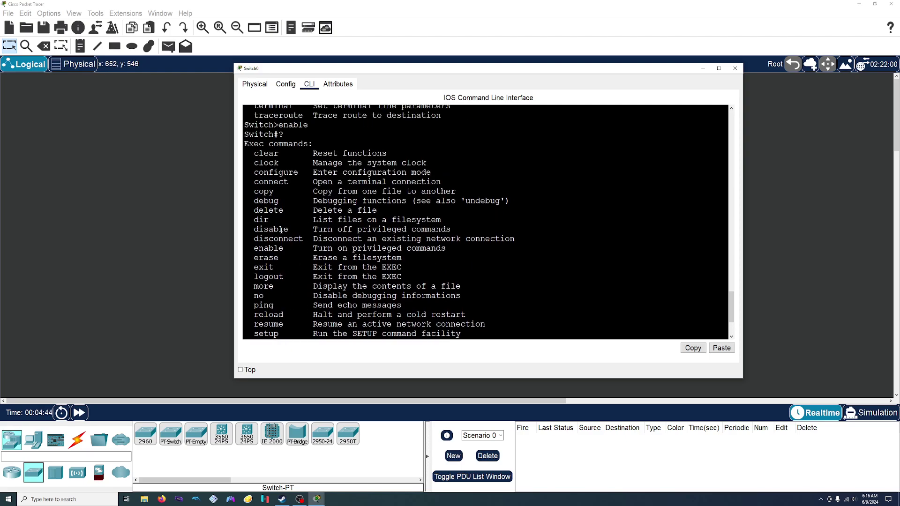
{"action": "scroll", "coordinate": [281, 229], "scroll_direction": "down", "scroll_amount": 3}
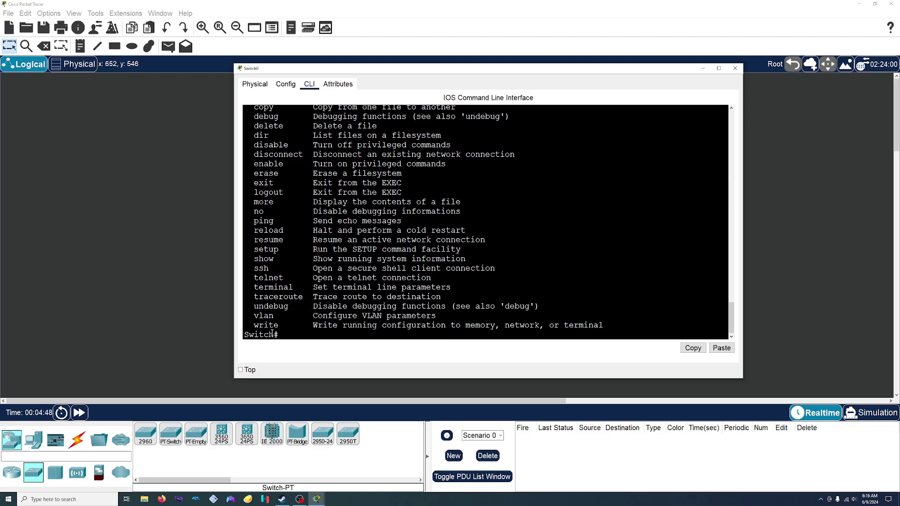
{"action": "scroll", "coordinate": [292, 321], "scroll_direction": "up", "scroll_amount": 2}
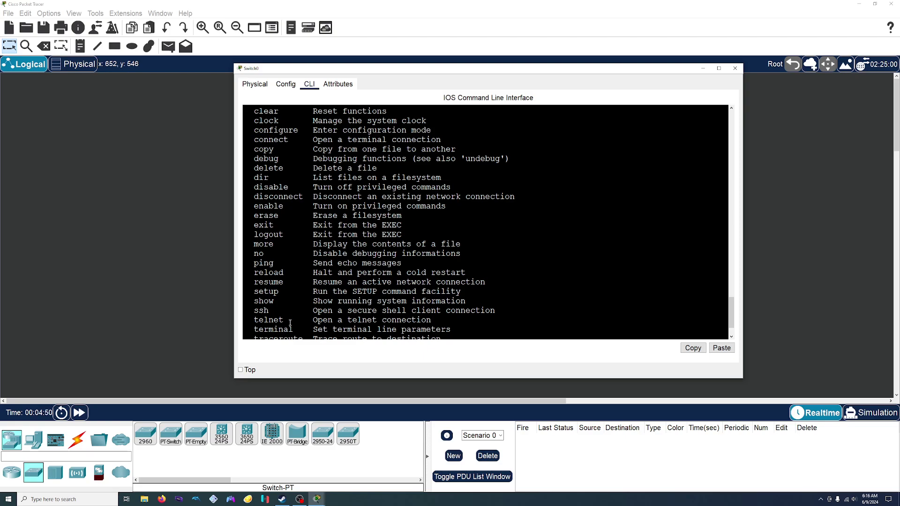
{"action": "scroll", "coordinate": [290, 322], "scroll_direction": "up", "scroll_amount": 1}
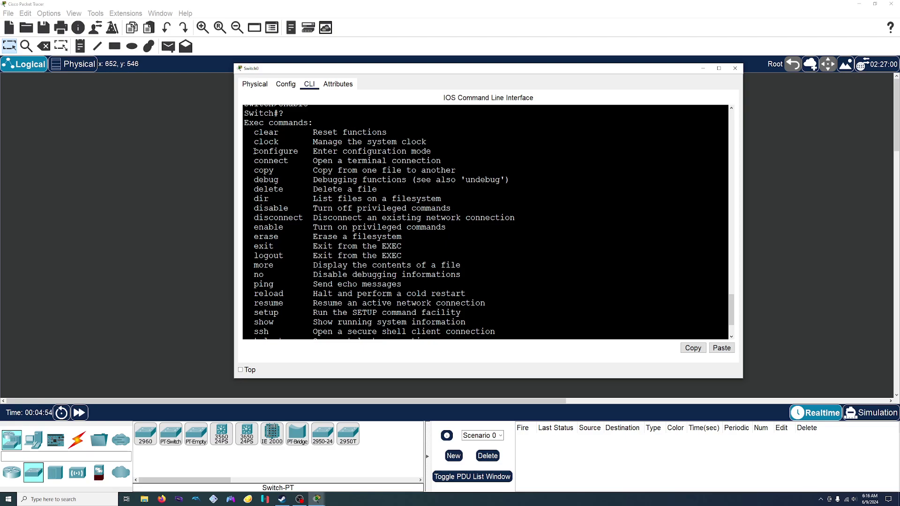
{"action": "left_click_drag", "start_coordinate": [255, 151], "coordinate": [445, 155]}
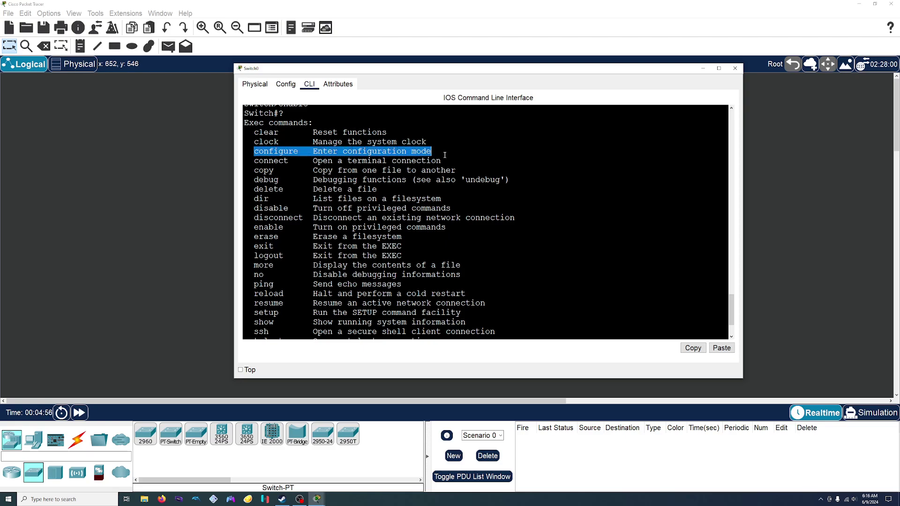
{"action": "left_click", "coordinate": [452, 180]}
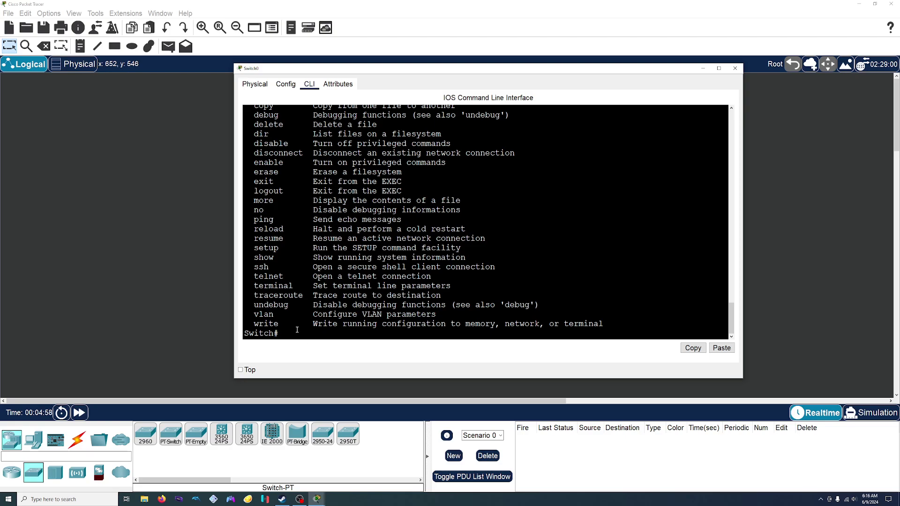
- Look up the options of configure with ? and enter global configuration mode with configure terminal
{"action": "type", "text": "configure ?"}
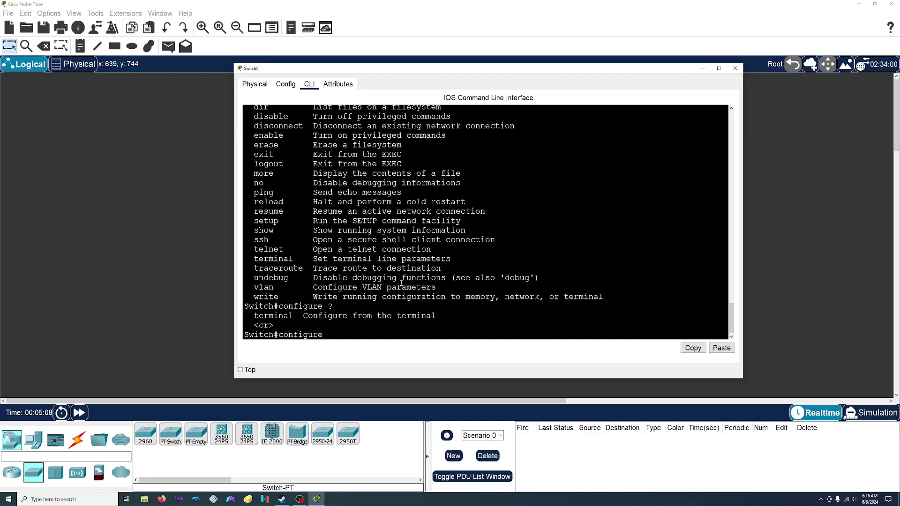
{"action": "left_click_drag", "start_coordinate": [253, 317], "coordinate": [446, 319]}
{"action": "left_click_drag", "start_coordinate": [254, 317], "coordinate": [316, 317]}
{"action": "type", "text": "terminal"}
{"action": "key", "text": "Return"}
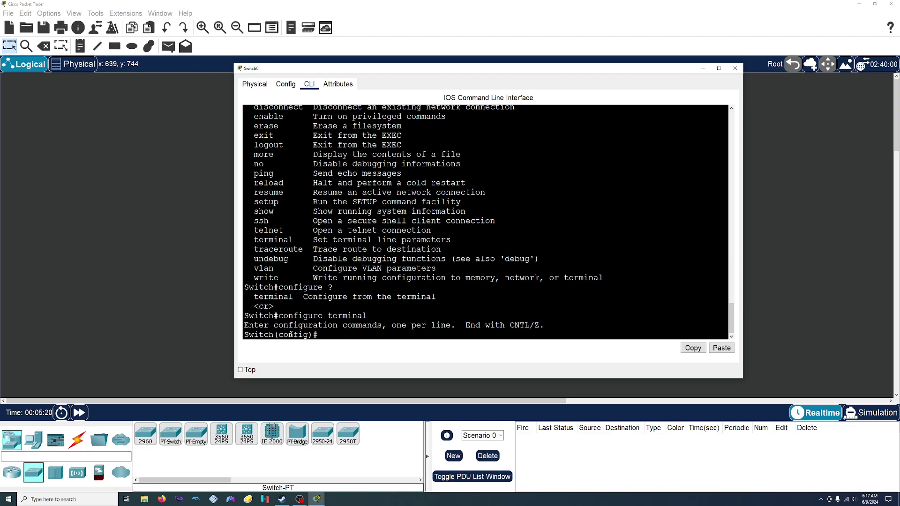
{"action": "mouse_move", "coordinate": [319, 335]}
{"action": "left_mouse_down"}
{"action": "mouse_move", "coordinate": [246, 335]}
{"action": "mouse_move", "coordinate": [312, 334]}
{"action": "left_mouse_up"}
{"action": "left_click", "coordinate": [291, 334]}
- Exit global configuration mode and re-enter it with the abbreviated command config t
{"action": "left_click", "coordinate": [334, 336]}
{"action": "type", "text": "exit"}
{"action": "key", "text": "Return"}
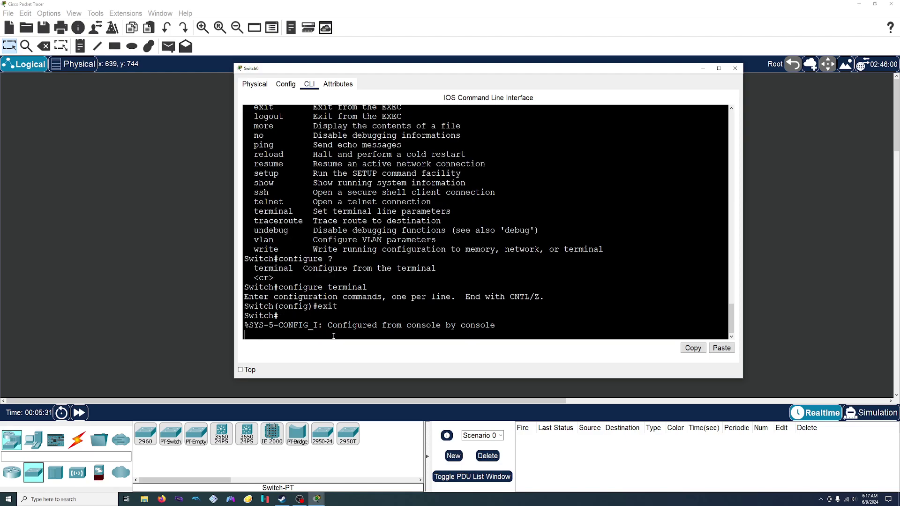
{"action": "key", "text": "Return"}
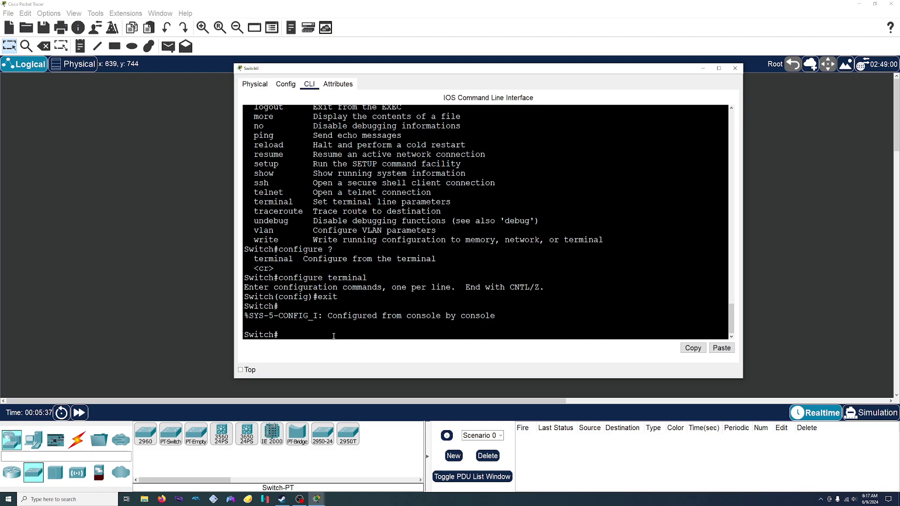
{"action": "type", "text": "config t"}
{"action": "key", "text": "Return"}
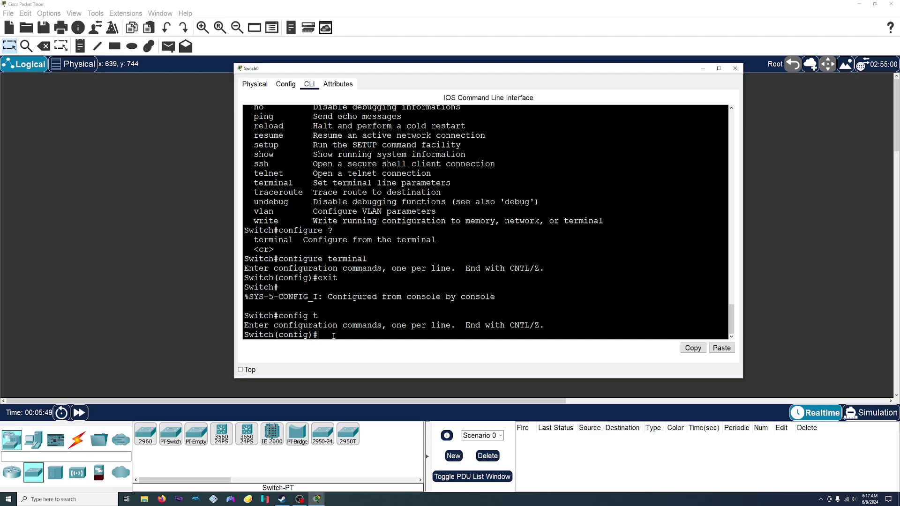
- List all global configuration commands with ? and examine the hostname entry
{"action": "type", "text": "?"}
{"action": "key", "text": "space"}
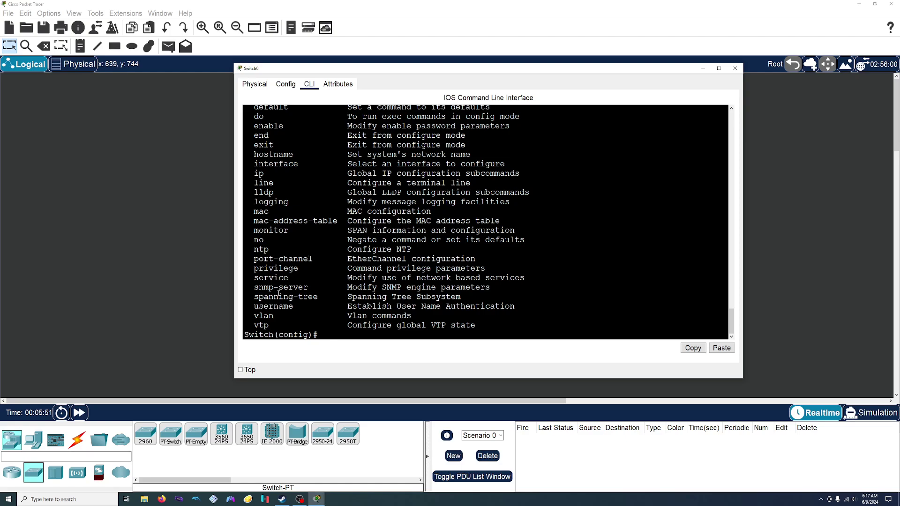
{"action": "scroll", "coordinate": [363, 229], "scroll_direction": "up", "scroll_amount": 3}
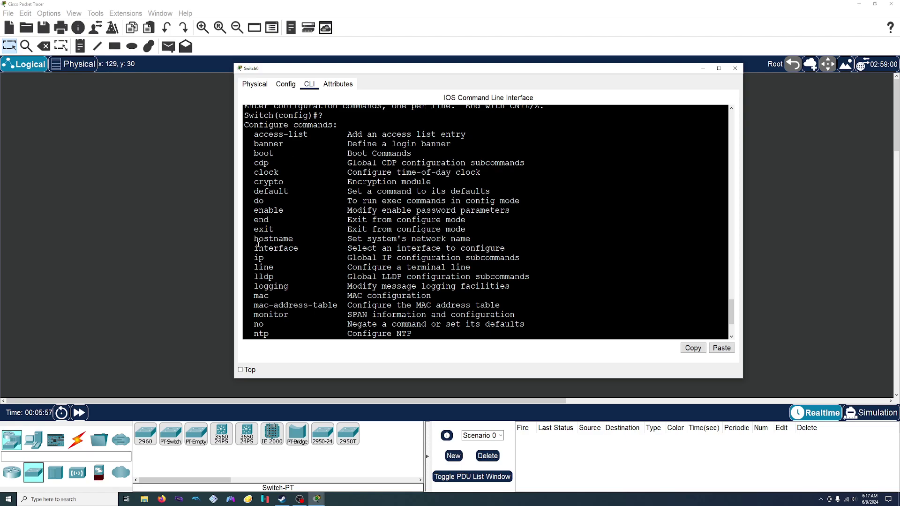
{"action": "left_click_drag", "start_coordinate": [250, 240], "coordinate": [476, 242]}
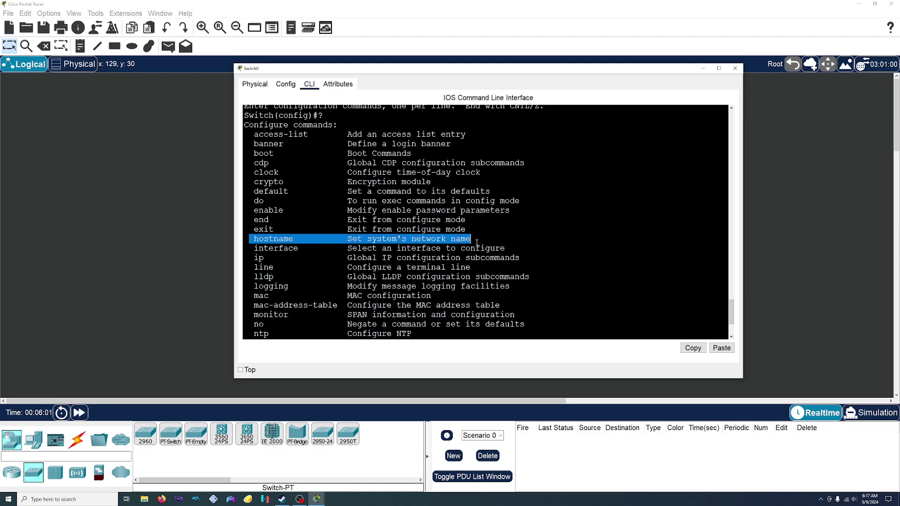
{"action": "scroll", "coordinate": [476, 242], "scroll_direction": "down", "scroll_amount": 3}
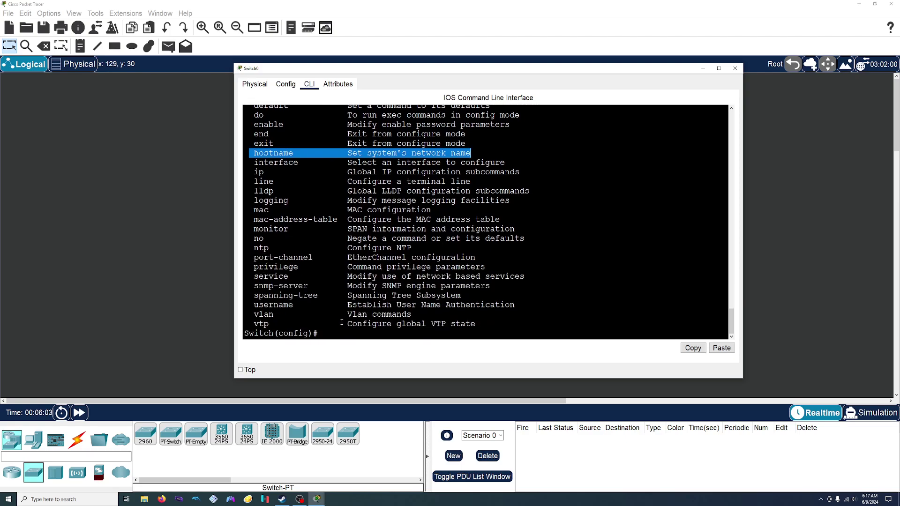
- Set the switch's hostname to ASMR, auto-completing the hostname command from hostn, and check the prompt
{"action": "left_click", "coordinate": [339, 334]}
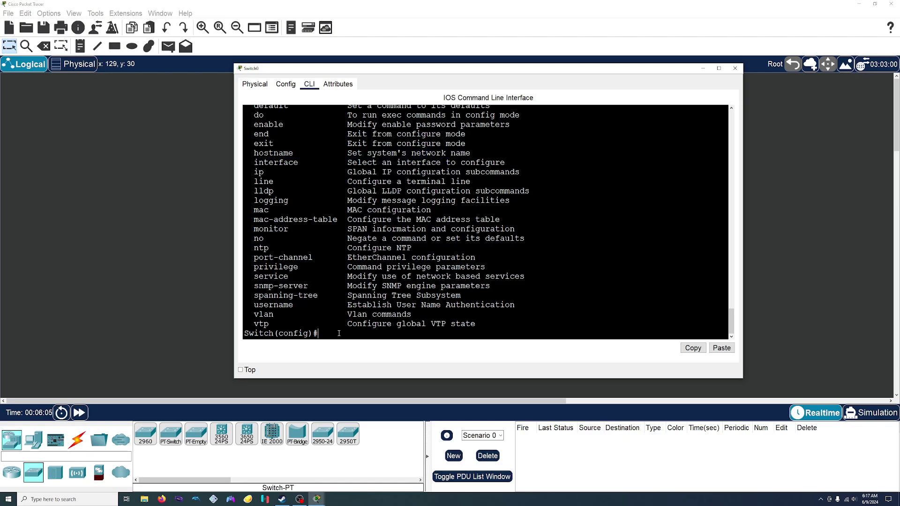
{"action": "type", "text": "hostnam"}
{"action": "key", "text": "BackSpace"}
{"action": "key", "text": "BackSpace"}
{"action": "key", "text": "BackSpace"}
{"action": "key", "text": "BackSpace"}
{"action": "key", "text": "BackSpace"}
{"action": "key", "text": "BackSpace"}
{"action": "key", "text": "BackSpace"}
{"action": "key", "text": "BackSpace"}
{"action": "type", "text": "hostn"}
{"action": "key", "text": "Tab"}
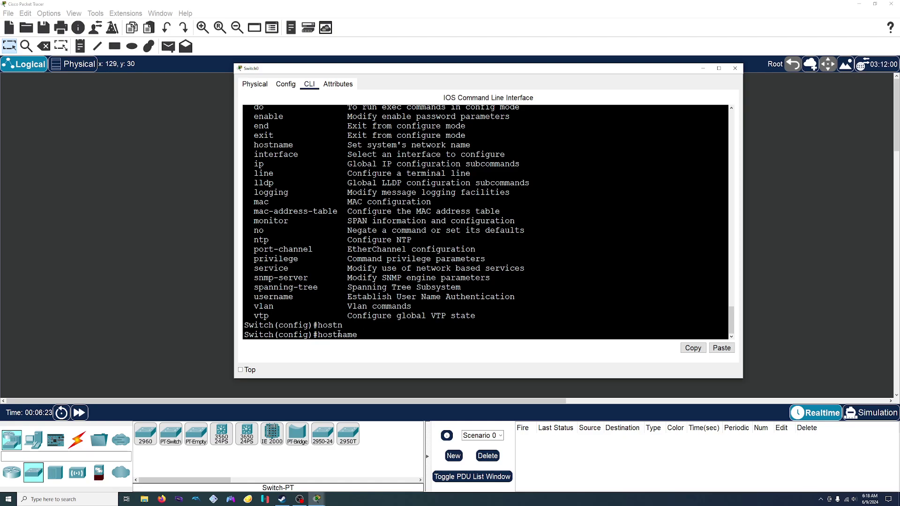
{"action": "type", "text": "ASMR"}
{"action": "left_click_drag", "start_coordinate": [276, 334], "coordinate": [243, 335]}
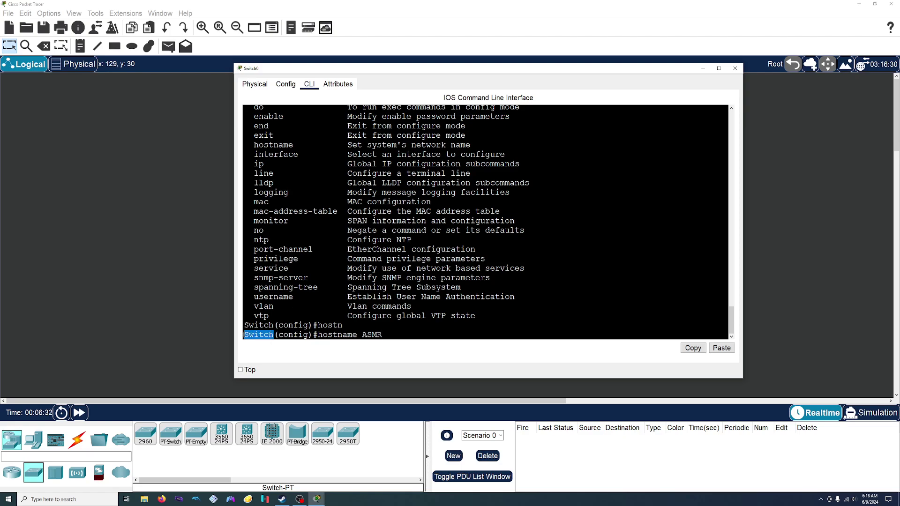
{"action": "left_click", "coordinate": [406, 334]}
{"action": "key", "text": "Return"}
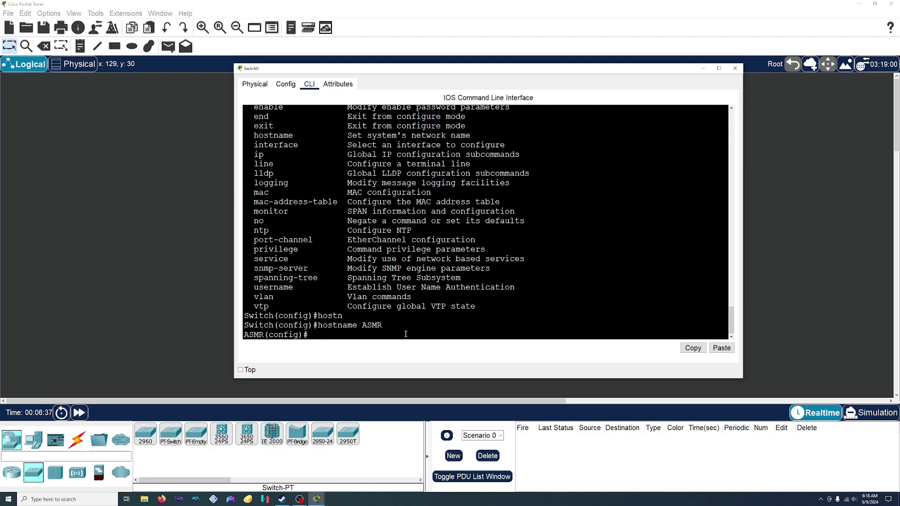
{"action": "double_click", "coordinate": [253, 334]}
{"action": "left_click", "coordinate": [325, 335]}
- Power-cycle the switch in its physical view and start a new command-line session once booting completes
{"action": "left_click", "coordinate": [260, 86]}
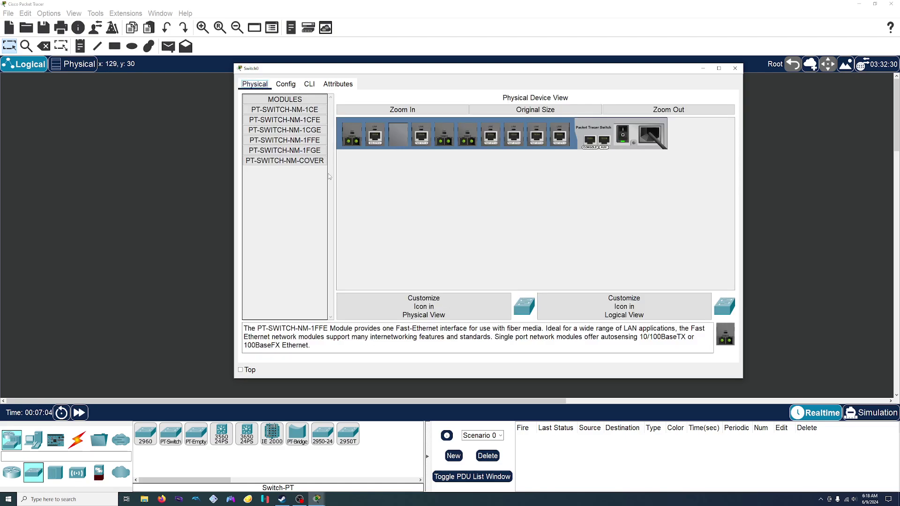
{"action": "left_click", "coordinate": [625, 134]}
{"action": "left_click", "coordinate": [310, 84]}
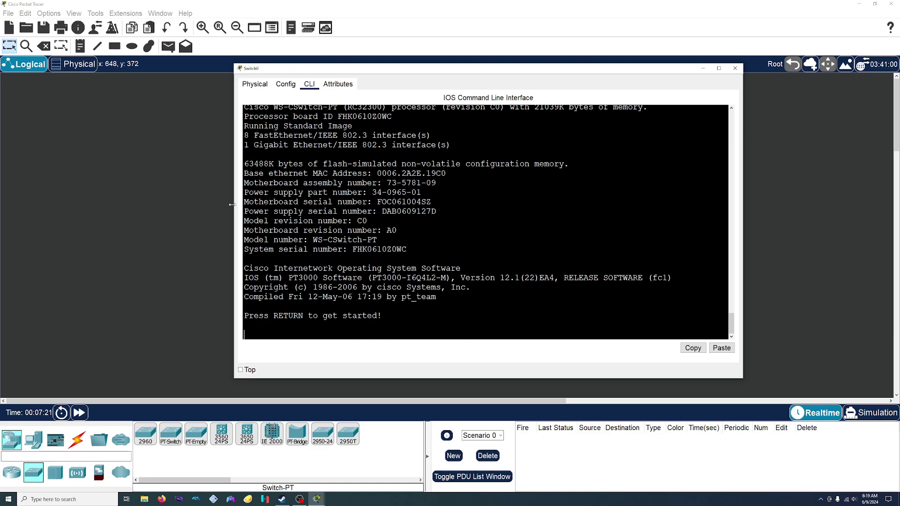
{"action": "key", "text": "Return"}
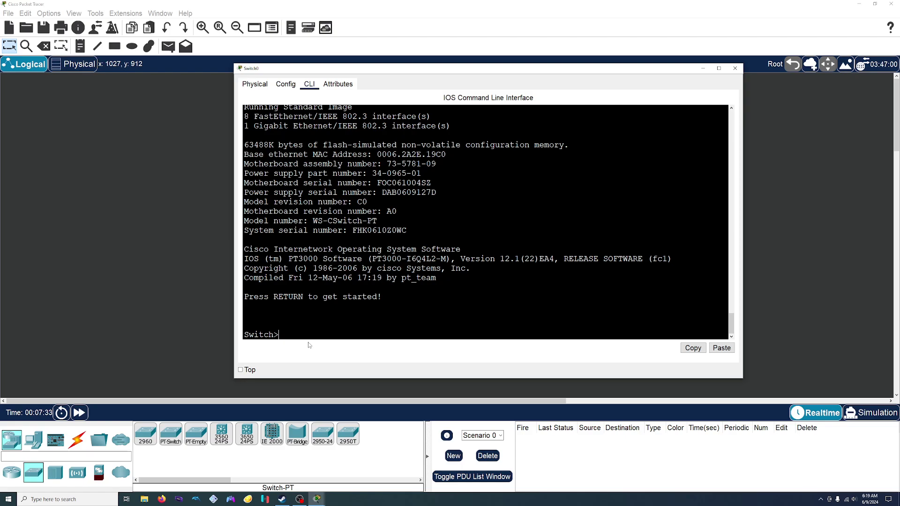
- Enter privileged mode with enable and global configuration mode with config t on the restarted switch
{"action": "type", "text": "enable"}
{"action": "key", "text": "Return"}
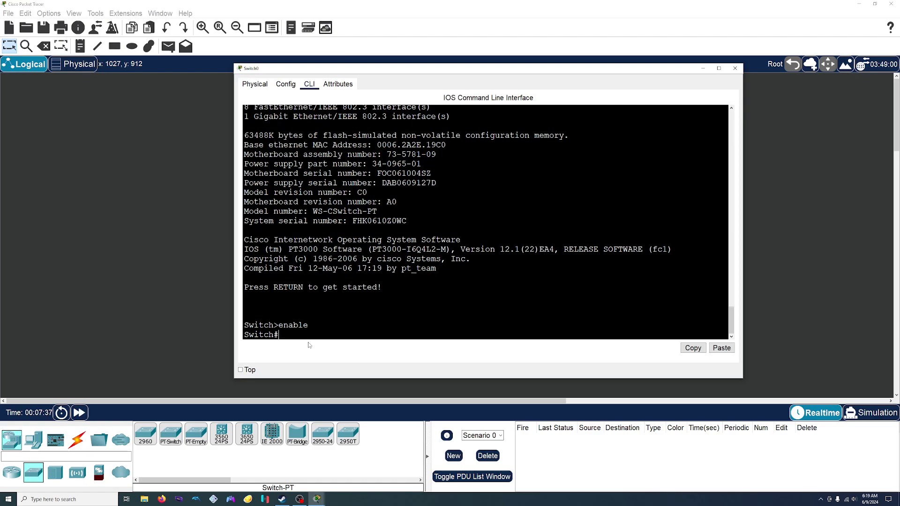
{"action": "type", "text": "config t"}
{"action": "key", "text": "Return"}
- Set the restarted switch's hostname to ASMR and exit global configuration mode
{"action": "type", "text": "host"}
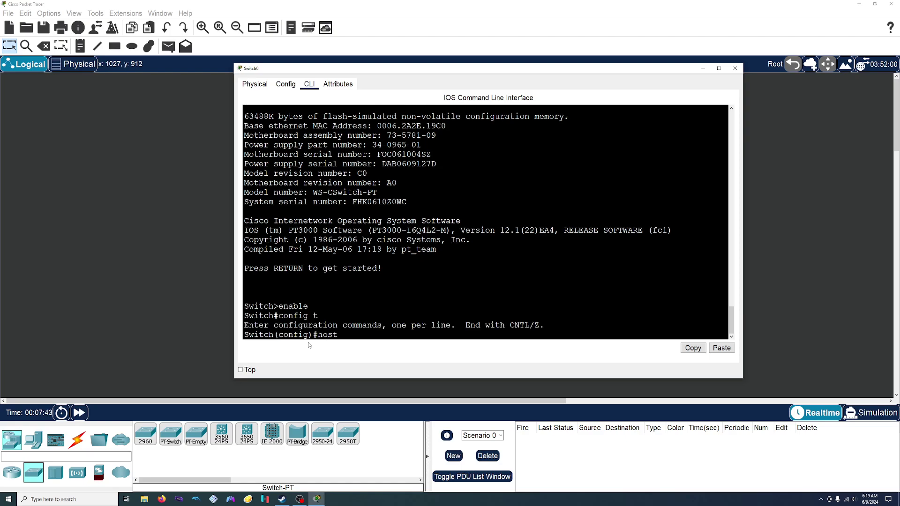
{"action": "type", "text": "name ASMR"}
{"action": "key", "text": "Return"}
{"action": "type", "text": "exit"}
{"action": "key", "text": "Return"}
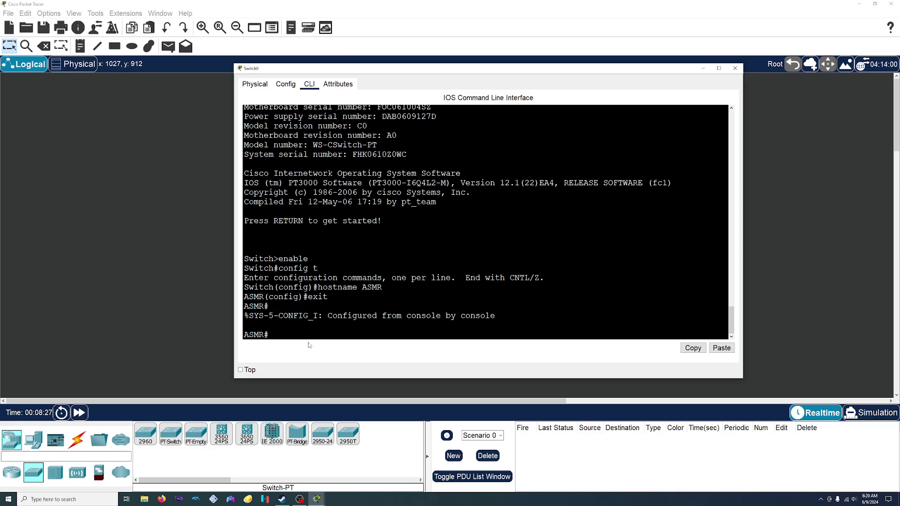
- Display the complete running configuration with show running-config and examine its hostname line
{"action": "type", "text": "show runn"}
{"action": "key", "text": "Tab"}
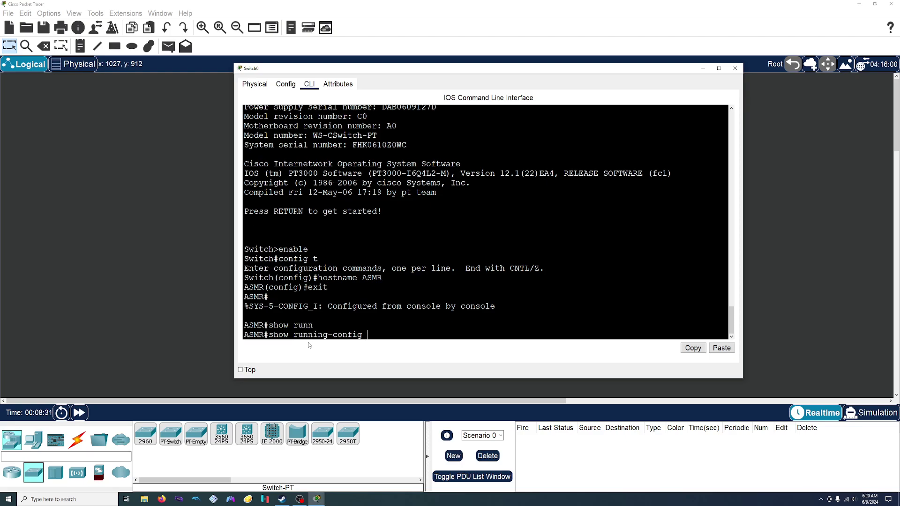
{"action": "key", "text": "Return"}
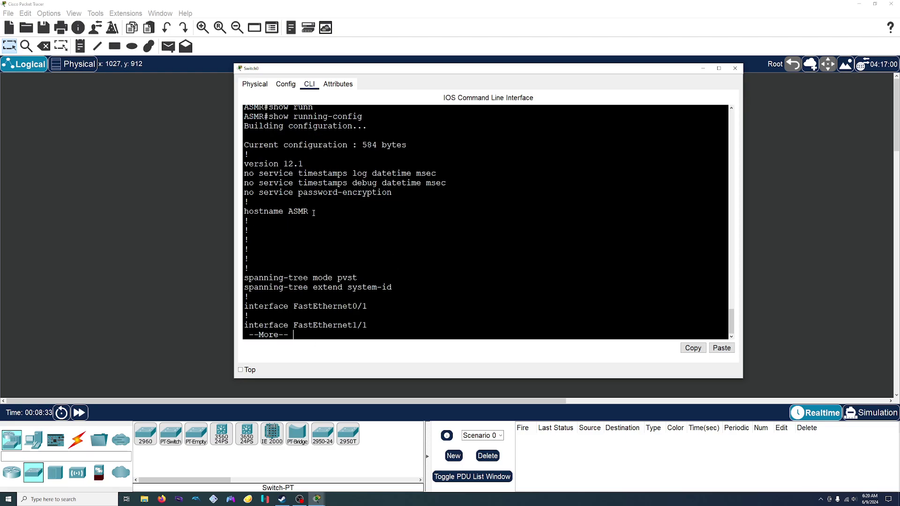
{"action": "left_click_drag", "start_coordinate": [314, 214], "coordinate": [238, 213]}
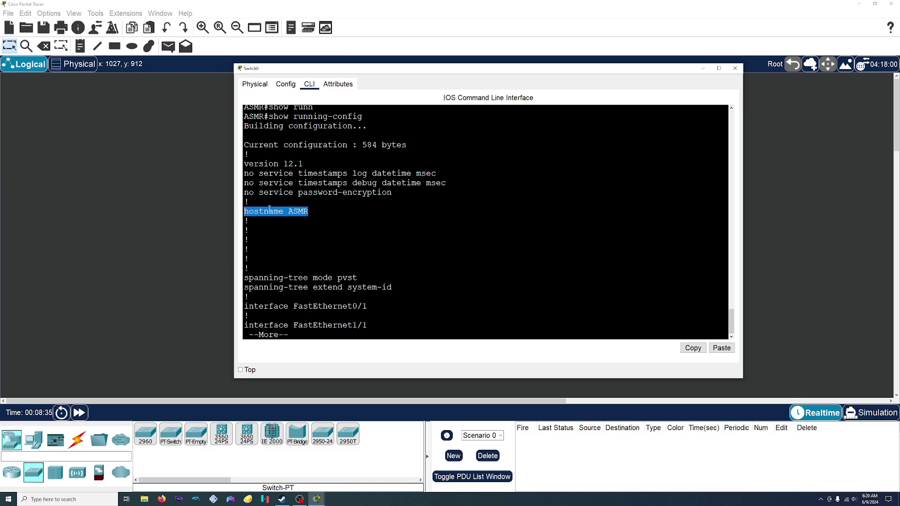
{"action": "left_click_drag", "start_coordinate": [310, 212], "coordinate": [274, 212]}
{"action": "left_click", "coordinate": [330, 332]}
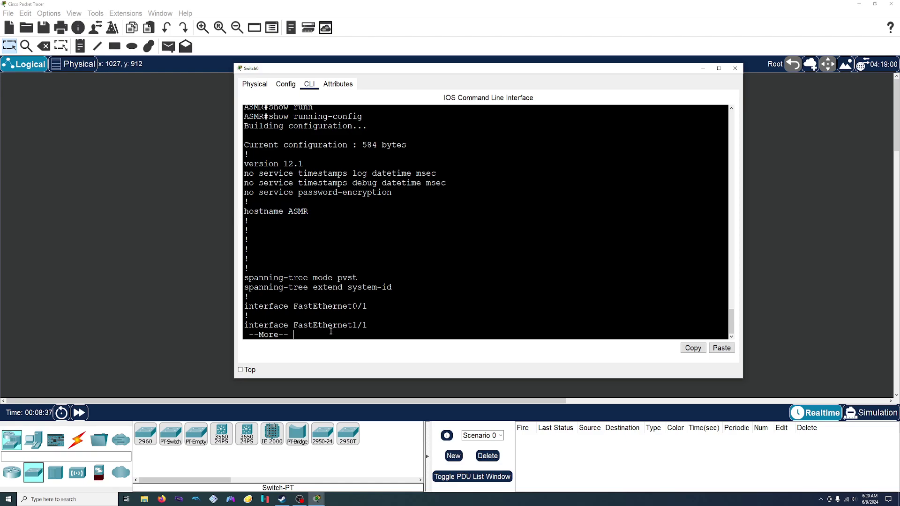
{"action": "key", "text": "space"}
{"action": "key", "text": "space"}
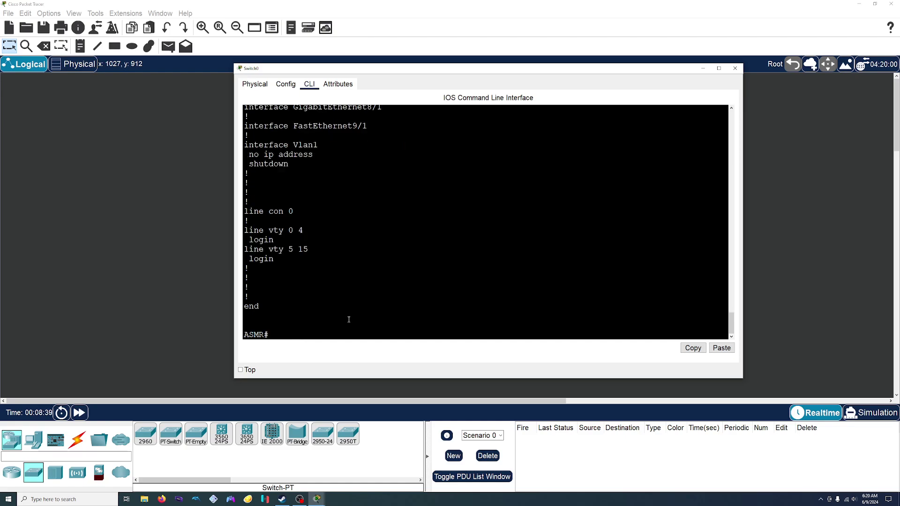
- Request the saved configuration with show startup-config, examine the response, and review the running configuration output above it
{"action": "type", "text": "show start"}
{"action": "key", "text": "Tab"}
{"action": "key", "text": "Return"}
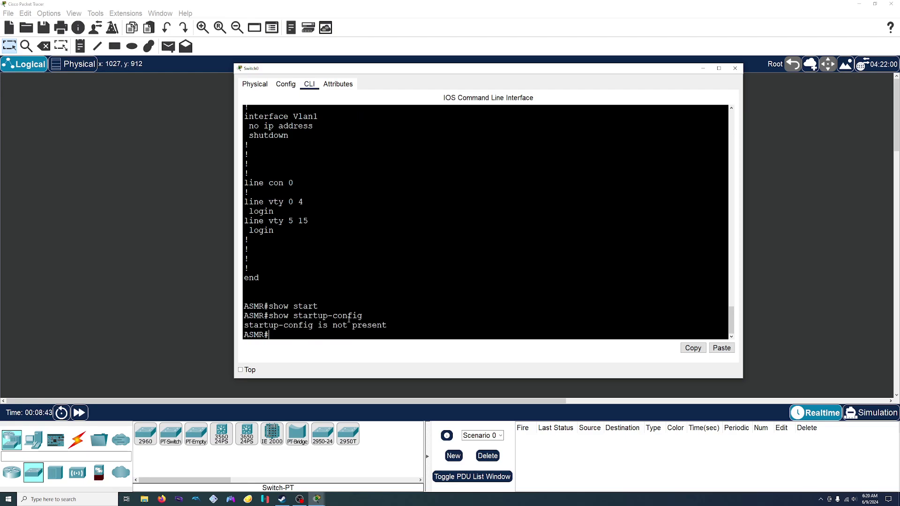
{"action": "left_click_drag", "start_coordinate": [385, 323], "coordinate": [243, 328]}
{"action": "left_click", "coordinate": [264, 327]}
{"action": "left_click_drag", "start_coordinate": [387, 325], "coordinate": [237, 324]}
{"action": "left_click", "coordinate": [288, 333]}
{"action": "scroll", "coordinate": [399, 225], "scroll_direction": "up", "scroll_amount": 4}
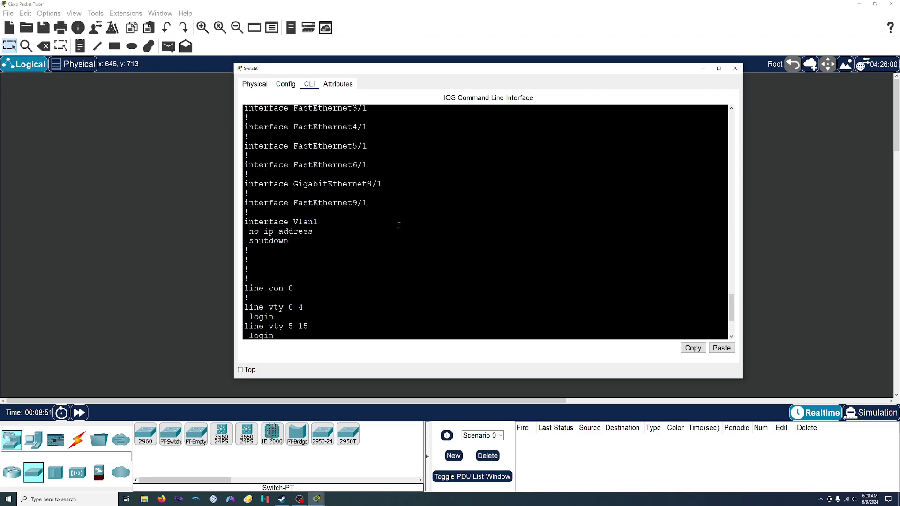
- Save the running configuration with copy running-config startup-config, accepting the default destination filename
{"action": "scroll", "coordinate": [282, 212], "scroll_direction": "up", "scroll_amount": 5}
{"action": "scroll", "coordinate": [306, 223], "scroll_direction": "down", "scroll_amount": 7}
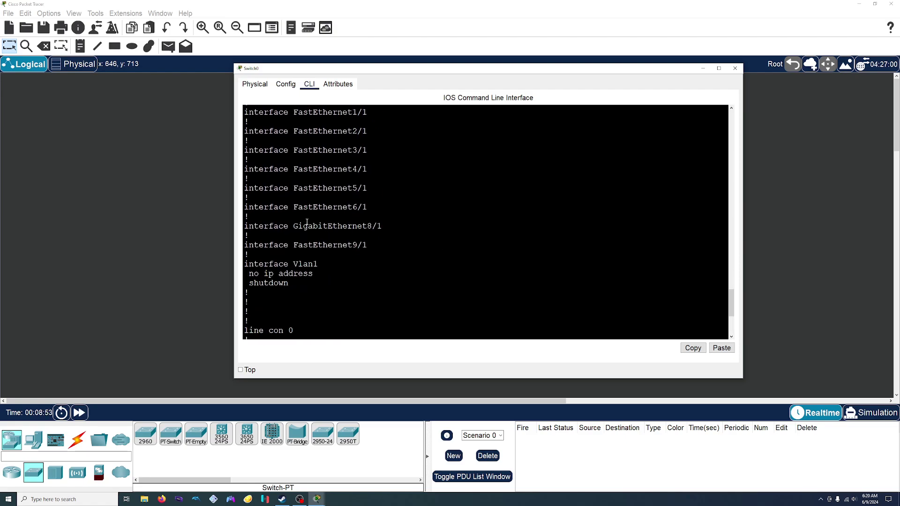
{"action": "scroll", "coordinate": [326, 307], "scroll_direction": "down", "scroll_amount": 2}
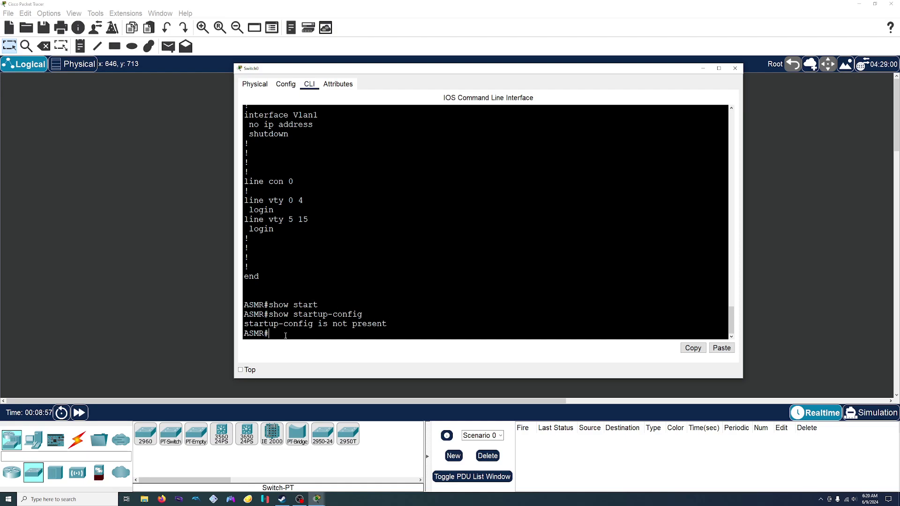
{"action": "type", "text": "copy runn"}
{"action": "key", "text": "Tab"}
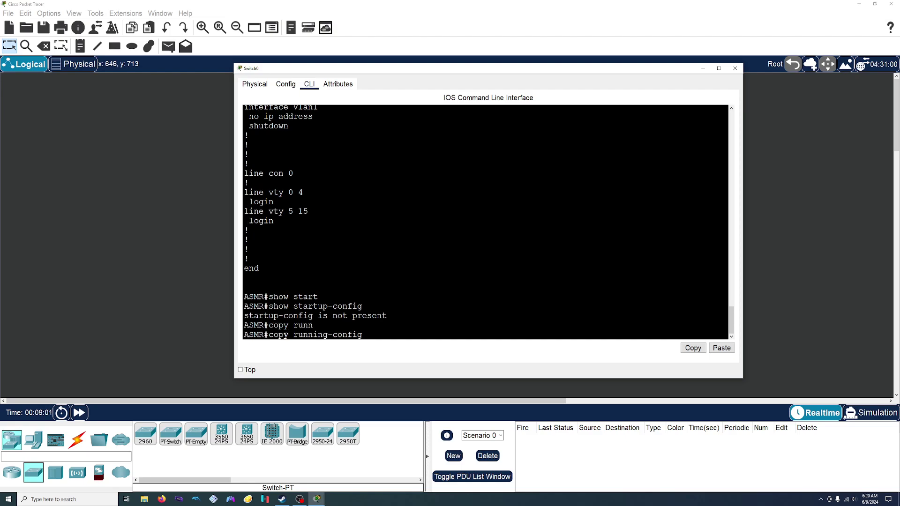
{"action": "type", "text": "start"}
{"action": "key", "text": "Tab"}
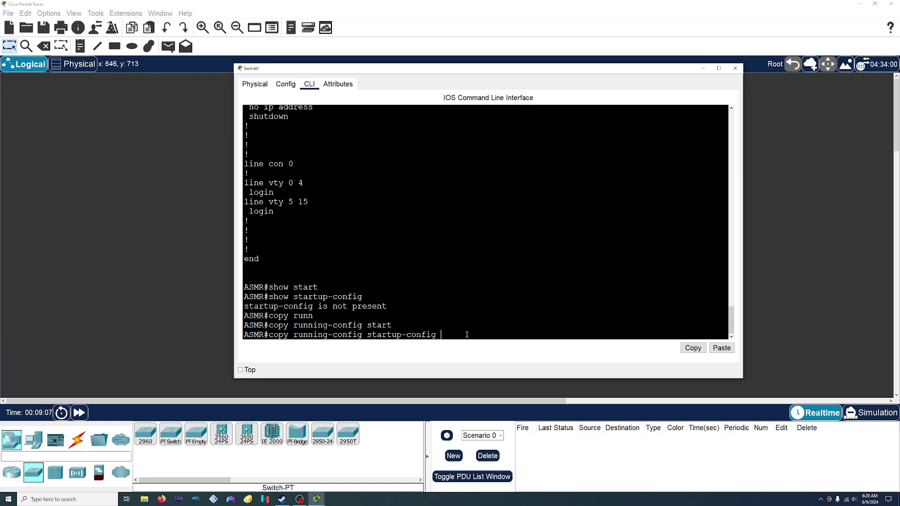
{"action": "key", "text": "Return"}
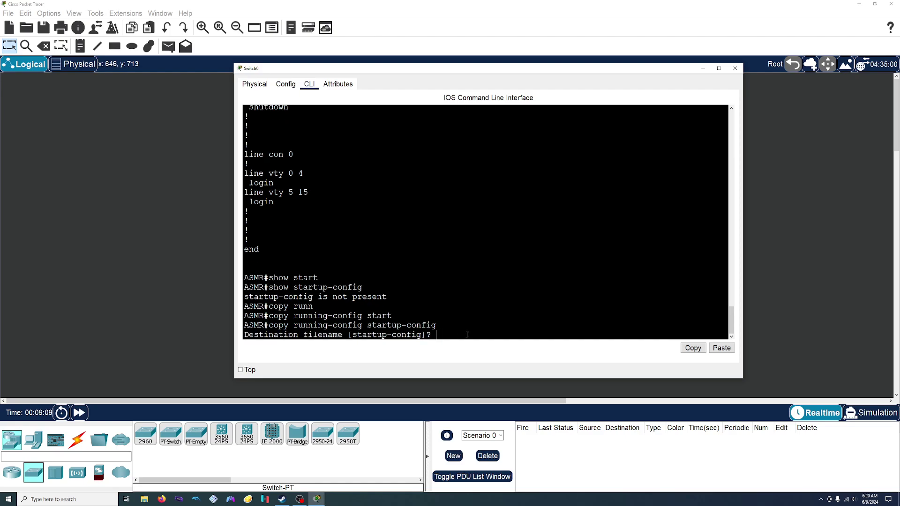
{"action": "key", "text": "Return"}
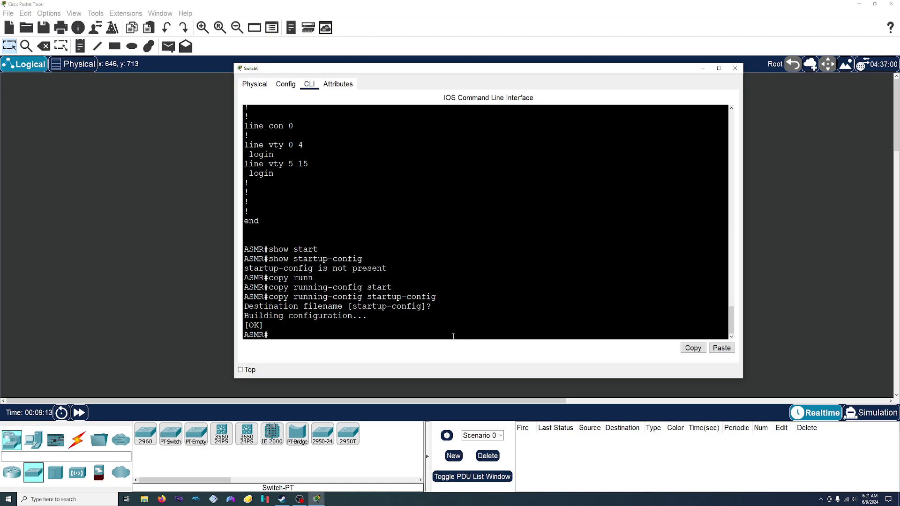
- Display the complete saved configuration with show startup-config and examine its hostname line
{"action": "type", "text": "show start"}
{"action": "key", "text": "Tab"}
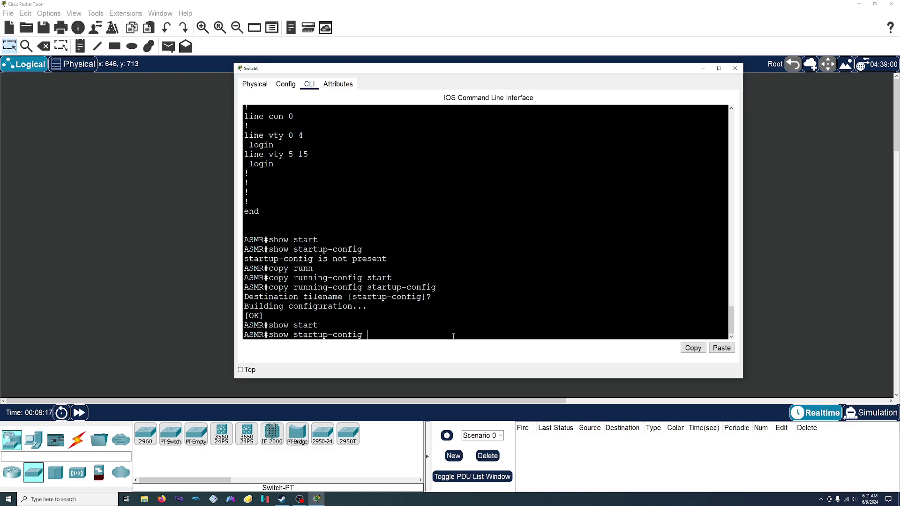
{"action": "left_click_drag", "start_coordinate": [387, 259], "coordinate": [239, 257]}
{"action": "left_click", "coordinate": [383, 336]}
{"action": "key", "text": "Return"}
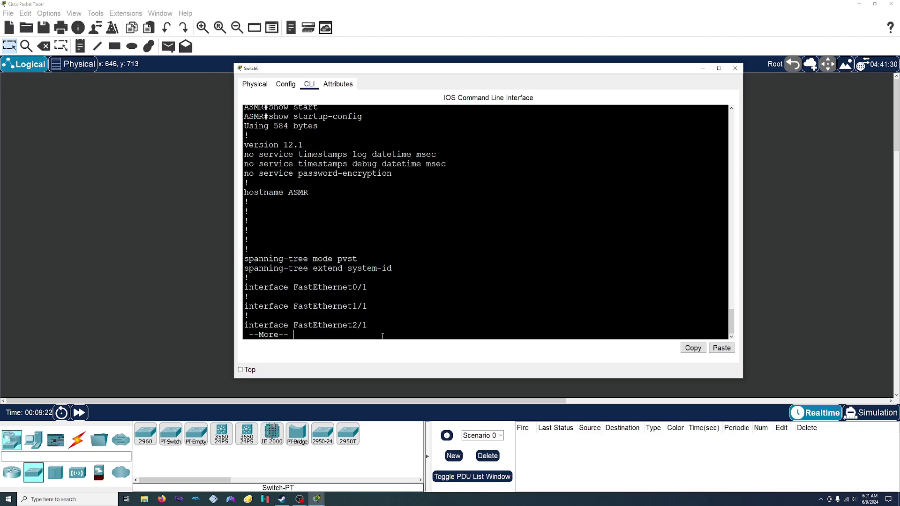
{"action": "triple_click", "coordinate": [313, 192]}
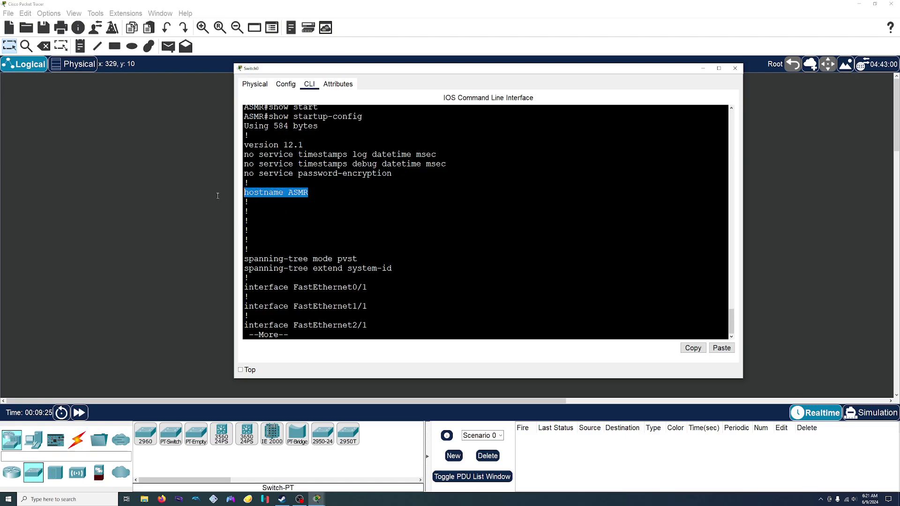
{"action": "key", "text": "space"}
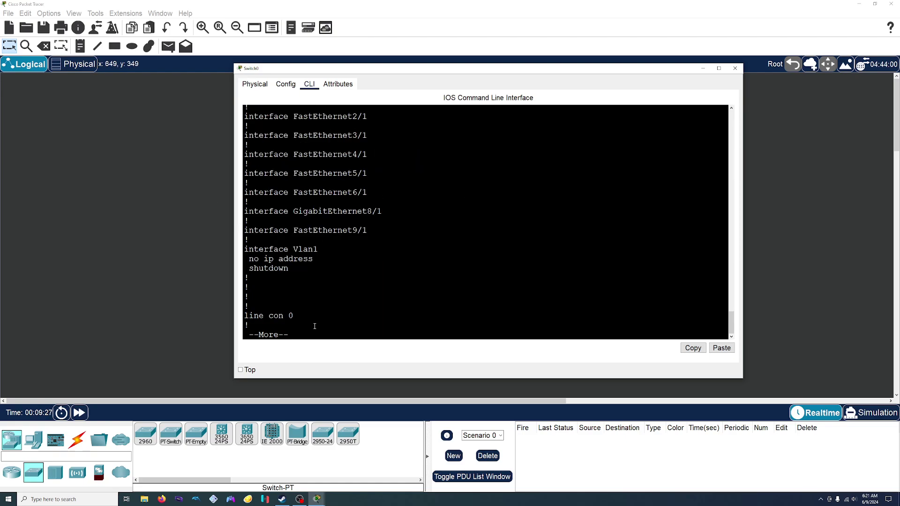
{"action": "key", "text": "space"}
- Restart the switch with reload, confirm the restart, and open the console session once it has booted
{"action": "type", "text": "r"}
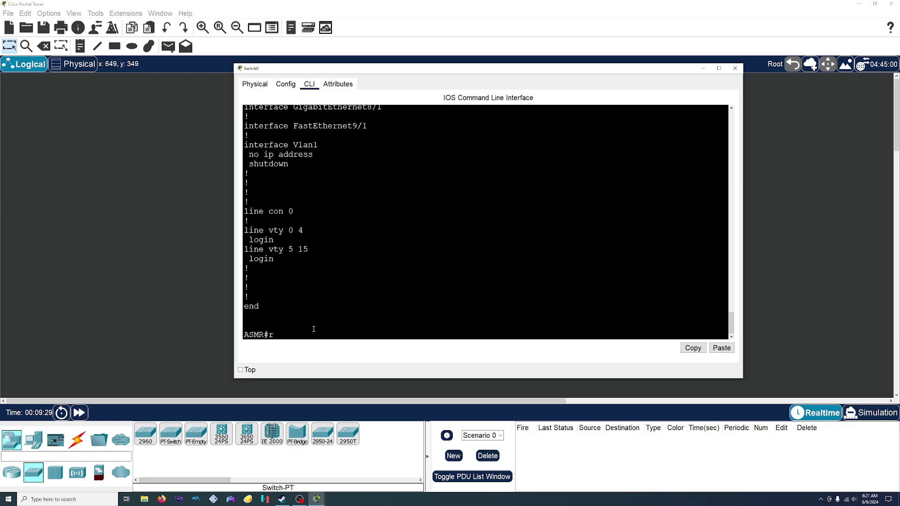
{"action": "type", "text": "eload"}
{"action": "left_click_drag", "start_coordinate": [305, 335], "coordinate": [264, 335]}
{"action": "left_click", "coordinate": [341, 333]}
{"action": "key", "text": "Return"}
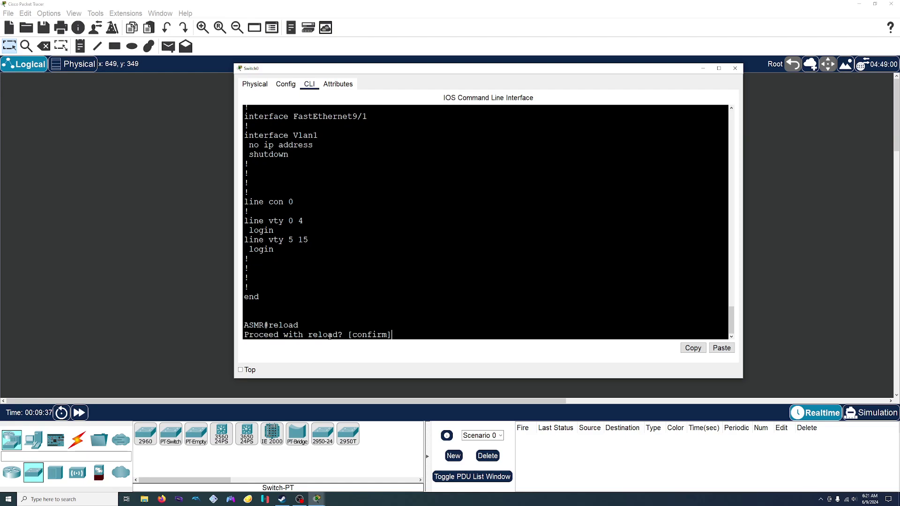
{"action": "key", "text": "Return"}
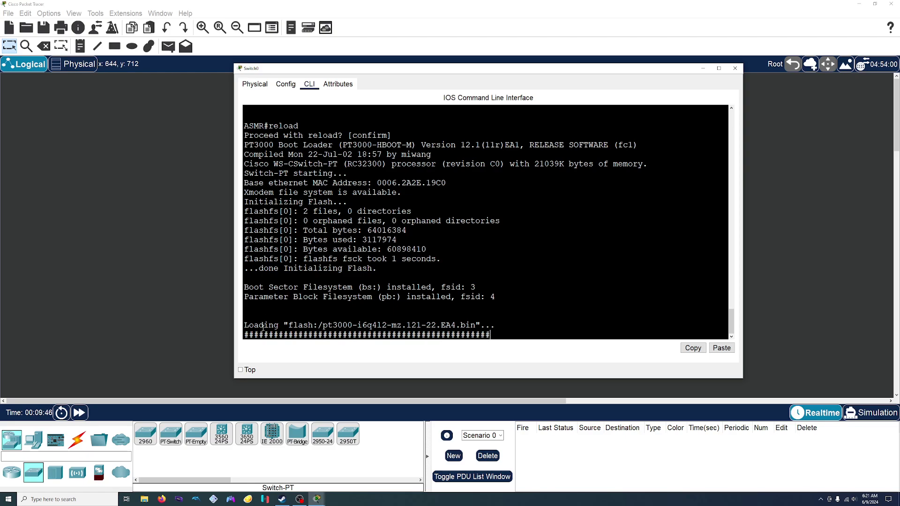
{"action": "key", "text": "Return"}
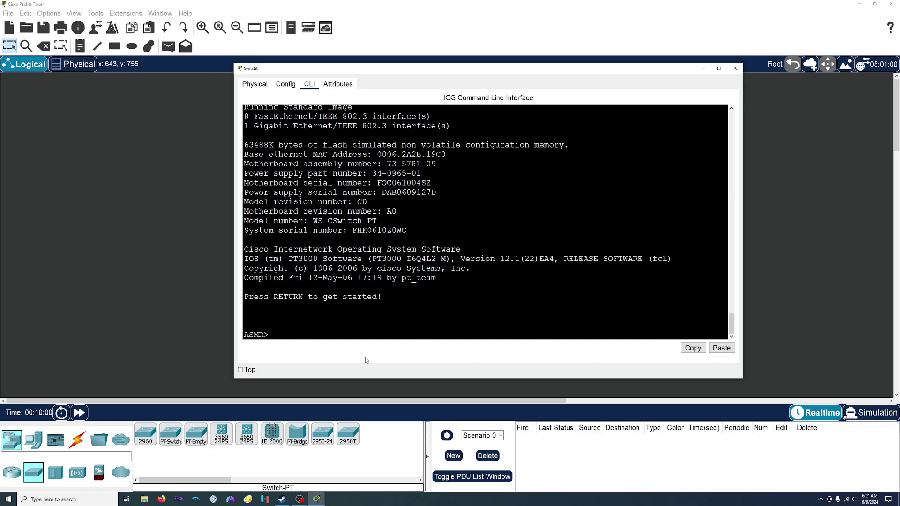
- Enter privileged mode with enable and global configuration mode with config t
{"action": "type", "text": "enable"}
{"action": "key", "text": "Return"}
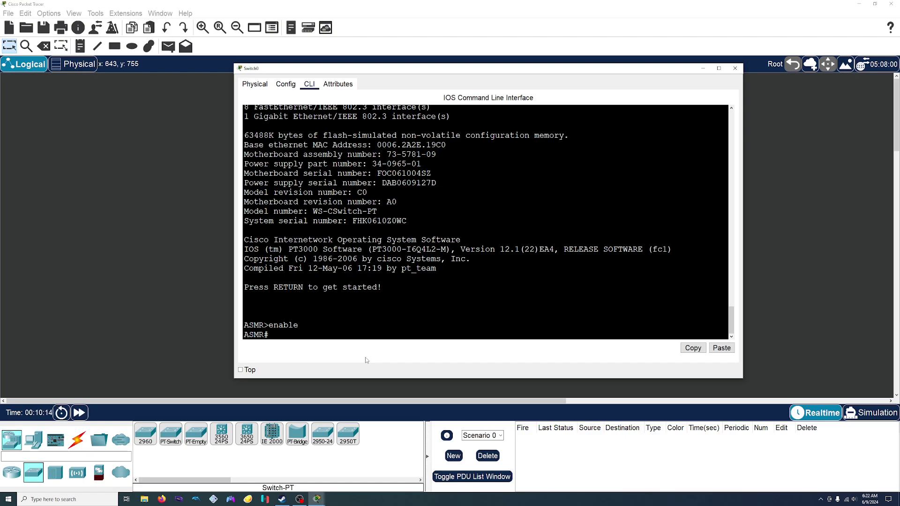
{"action": "type", "text": "config t"}
{"action": "key", "text": "Return"}
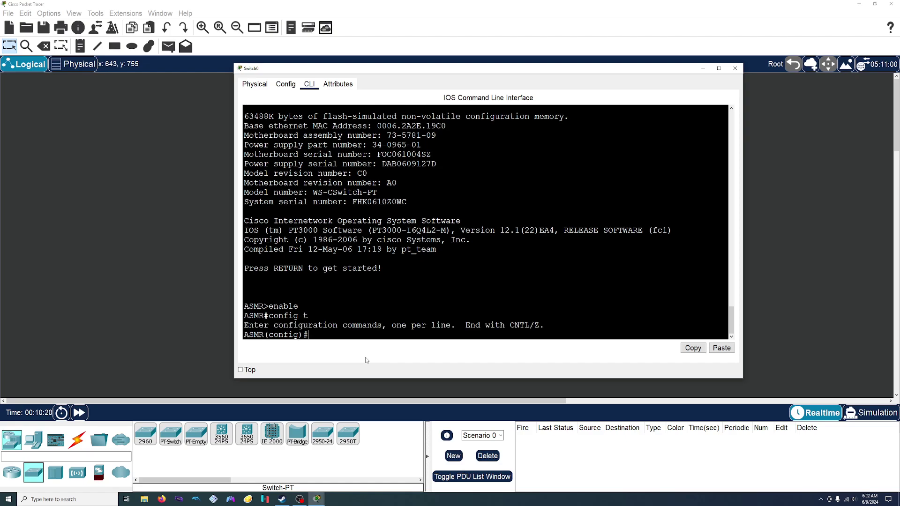
- List all global configuration commands with ? and examine the entry for enable
{"action": "type", "text": "?"}
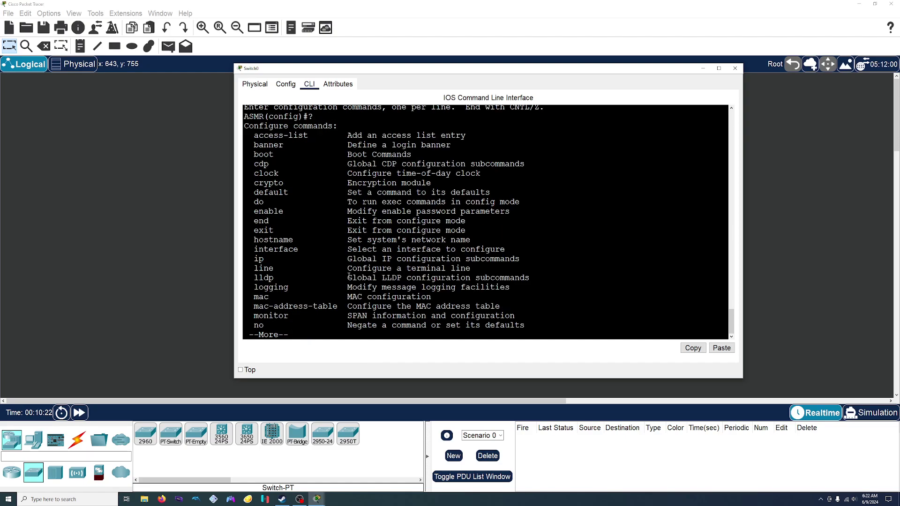
{"action": "left_click_drag", "start_coordinate": [251, 215], "coordinate": [515, 214]}
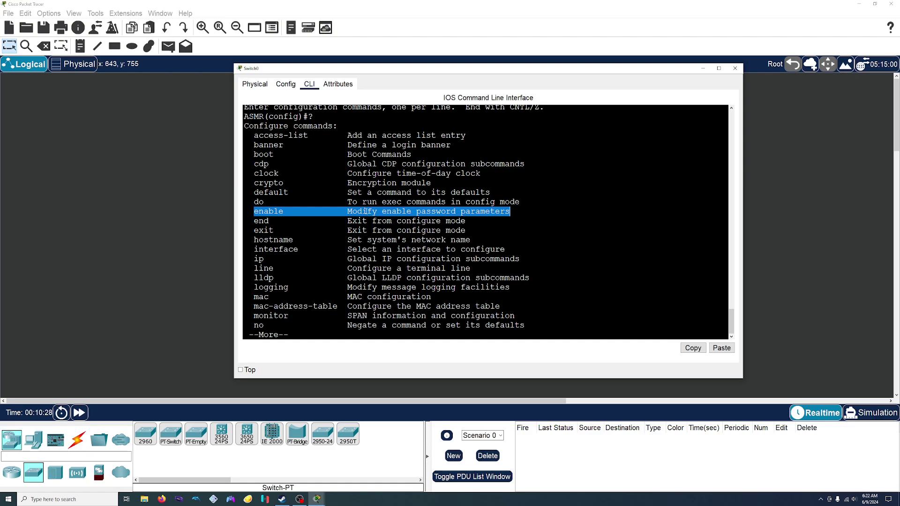
{"action": "key", "text": "space"}
- Set the privileged mode password with the enable password command and exit global configuration mode
{"action": "type", "text": "e"}
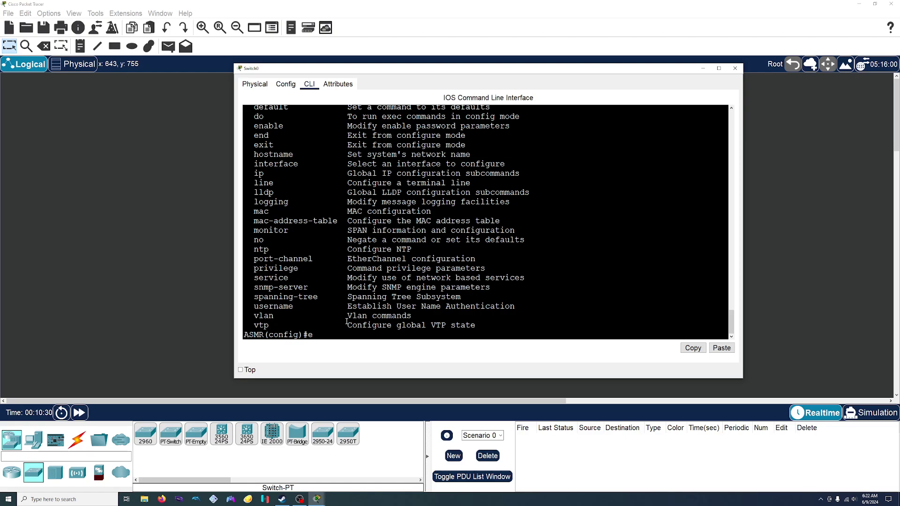
{"action": "type", "text": "nable password SUBSCRIBE"}
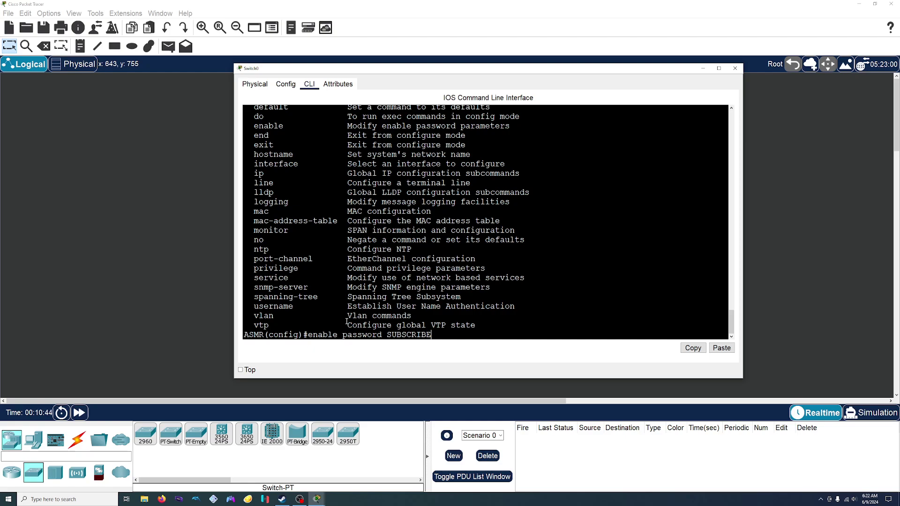
{"action": "key", "text": "Return"}
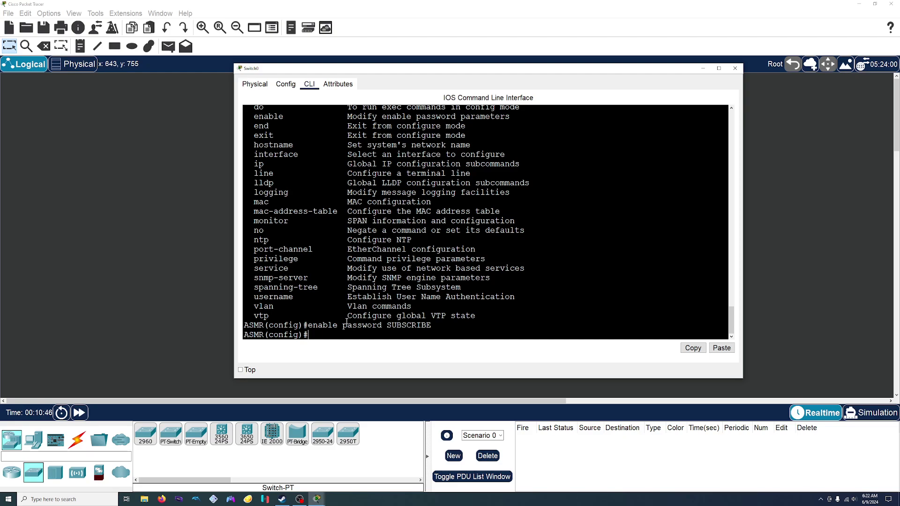
{"action": "type", "text": "exit"}
{"action": "key", "text": "Return"}
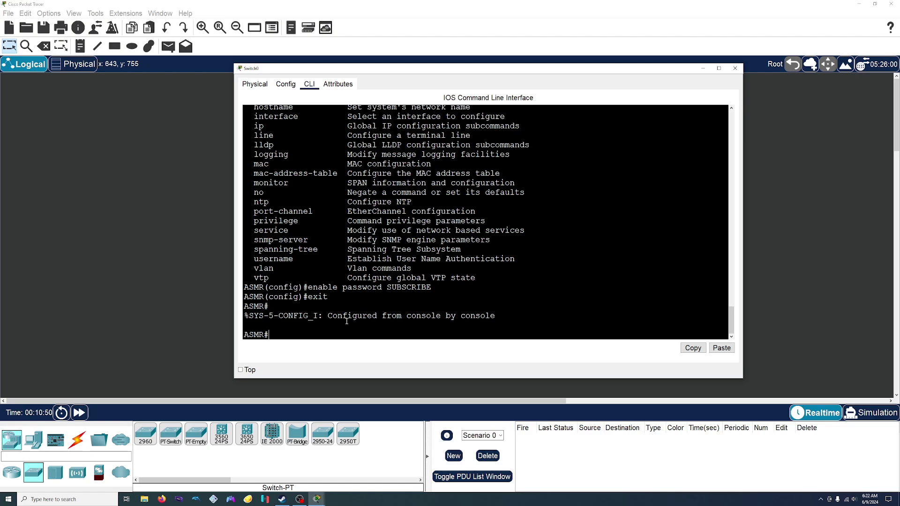
- Save the new password setting with copy running-config startup-config, accepting the default destination filename
{"action": "type", "text": "copy runn"}
{"action": "key", "text": "Tab"}
{"action": "type", "text": "start"}
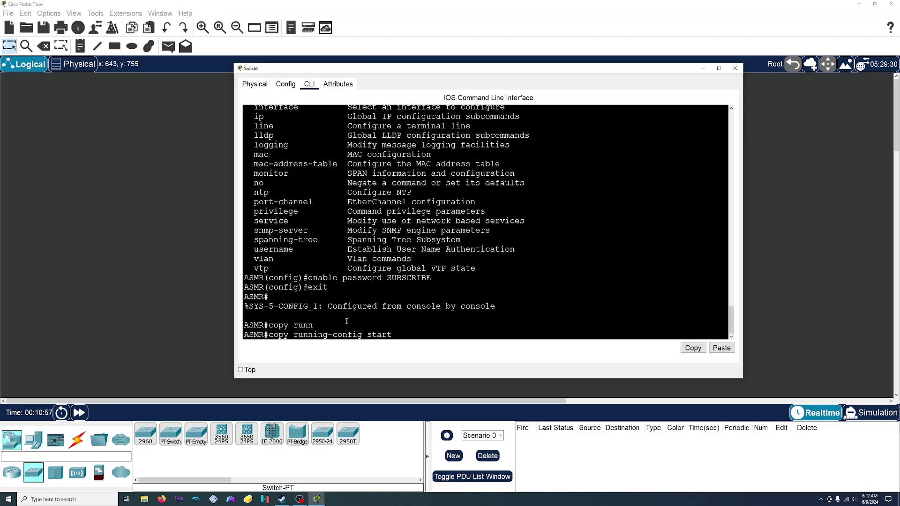
{"action": "key", "text": "Tab"}
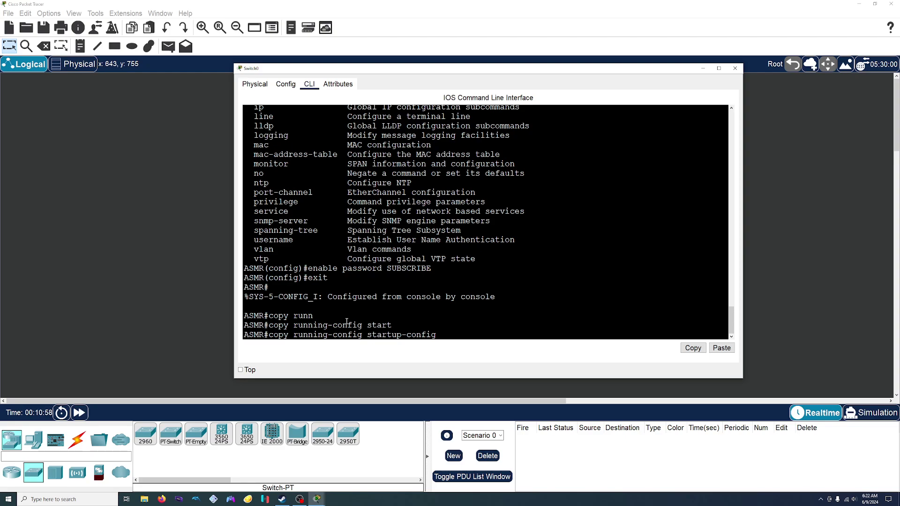
{"action": "key", "text": "Return"}
{"action": "key", "text": "Return"}
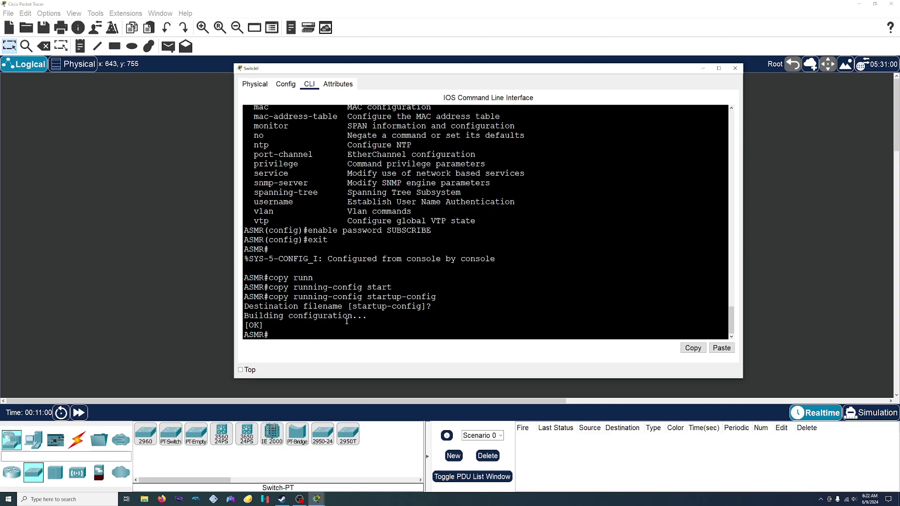
- Exit the console session, start it again, and enter privileged mode with enable and the enable password
{"action": "type", "text": "exit"}
{"action": "key", "text": "Return"}
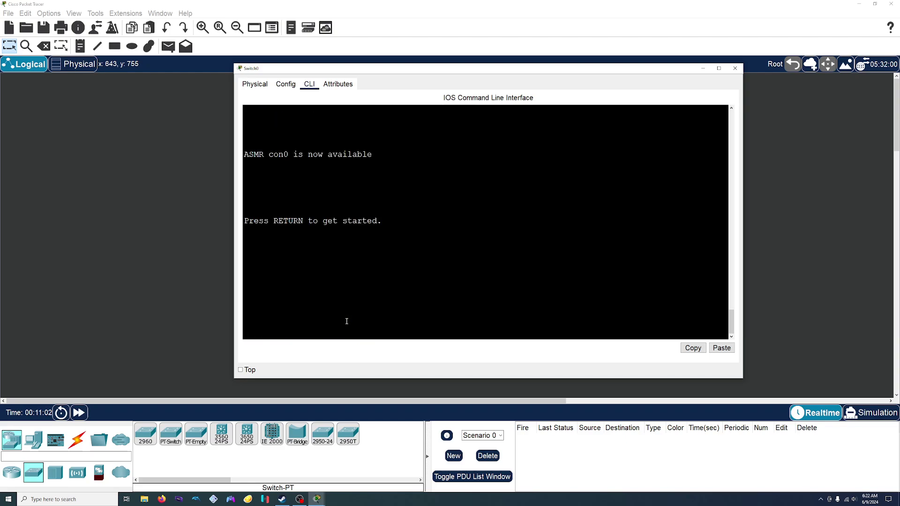
{"action": "key", "text": "Return"}
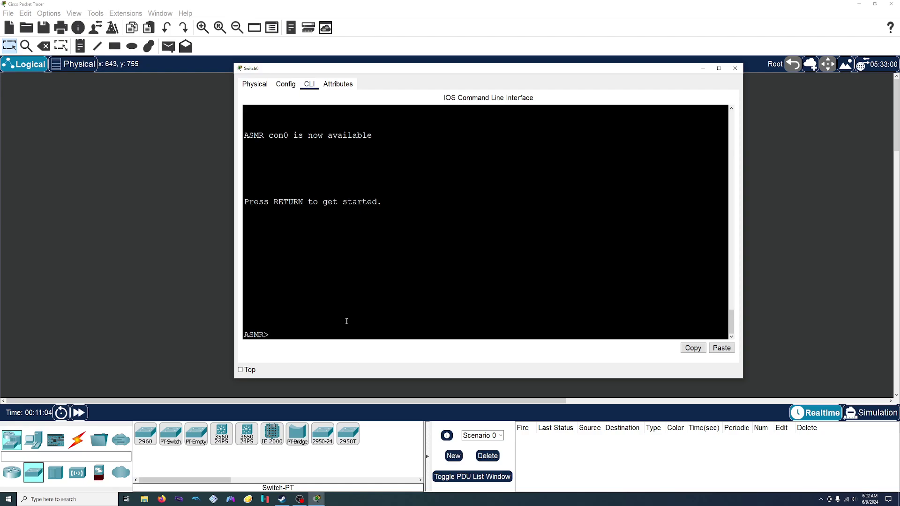
{"action": "type", "text": "enable"}
{"action": "key", "text": "Return"}
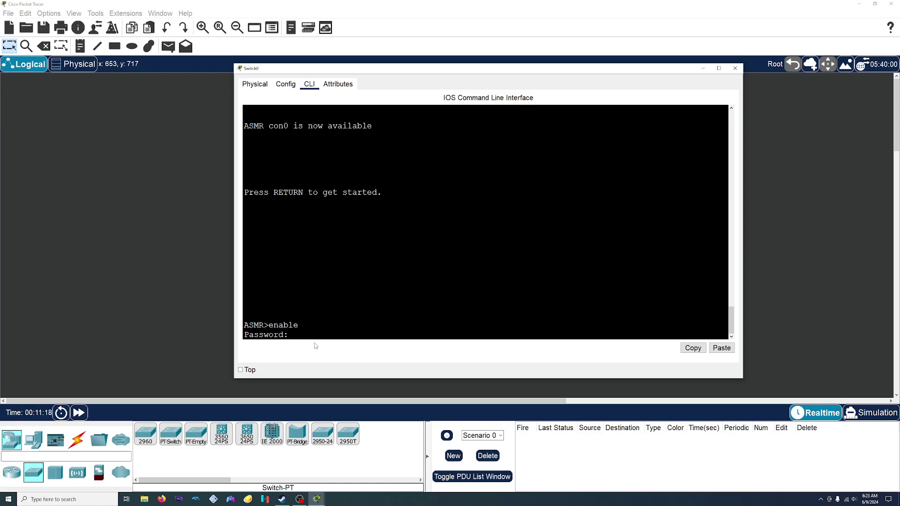
{"action": "key", "text": "Return"}
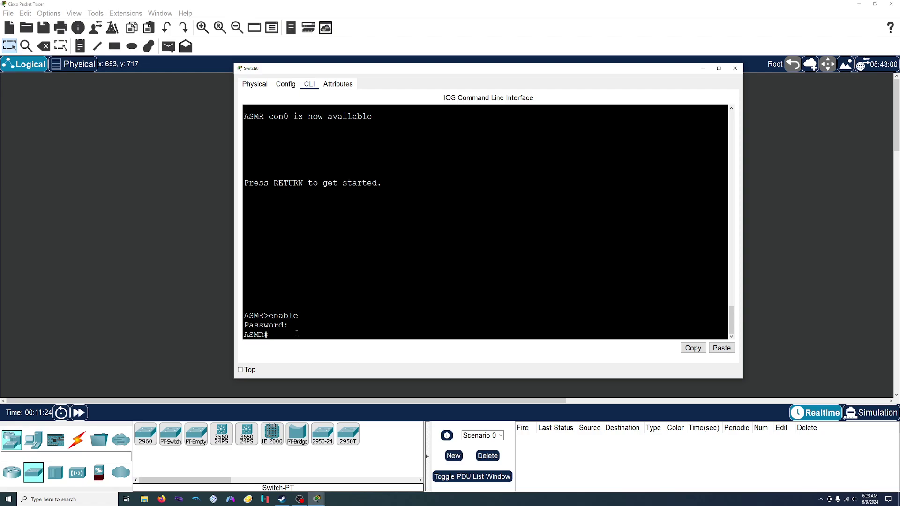
- Display the running configuration with show running-config, examine its enable password line, and quit the listing
{"action": "type", "text": "show runn"}
{"action": "key", "text": "Tab"}
{"action": "key", "text": "Return"}
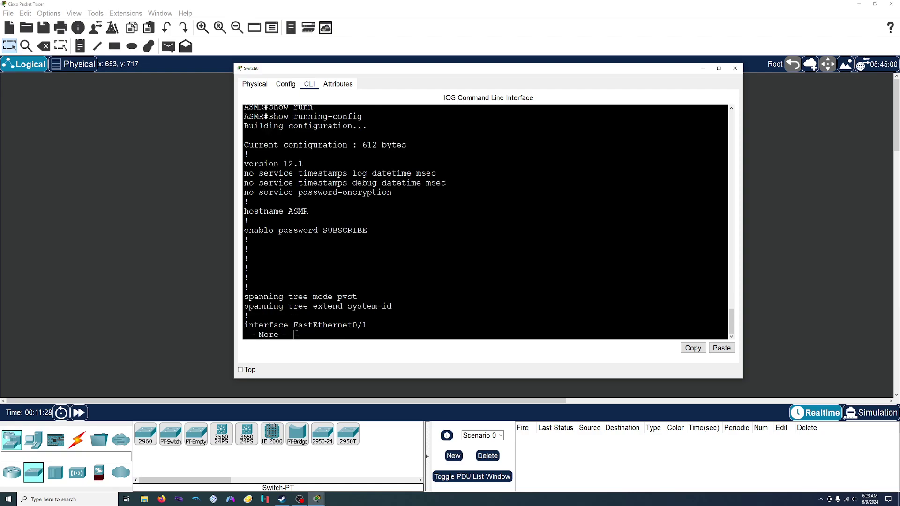
{"action": "left_click_drag", "start_coordinate": [368, 230], "coordinate": [242, 231]}
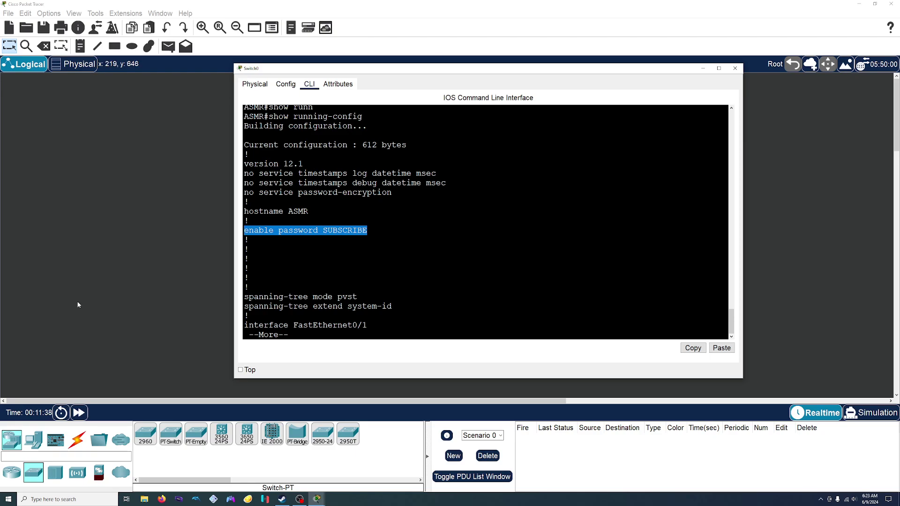
{"action": "left_click", "coordinate": [357, 233]}
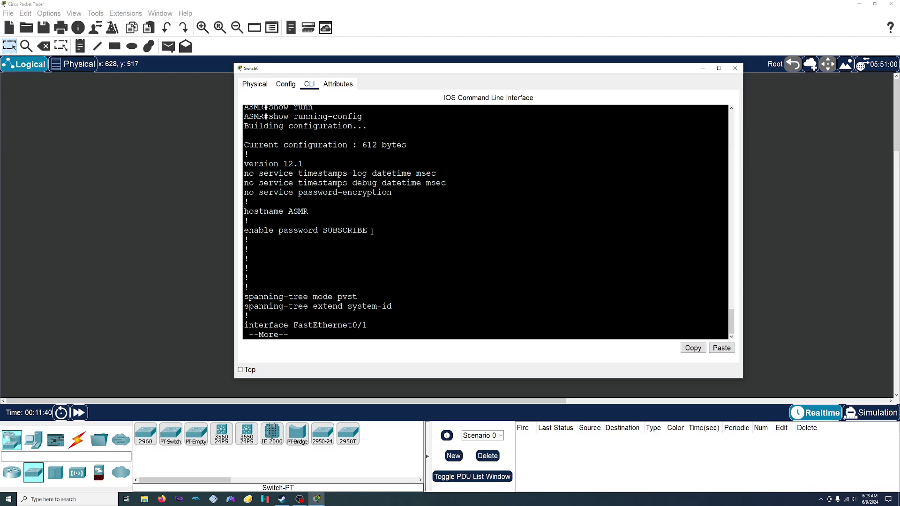
{"action": "left_click_drag", "start_coordinate": [368, 230], "coordinate": [297, 230]}
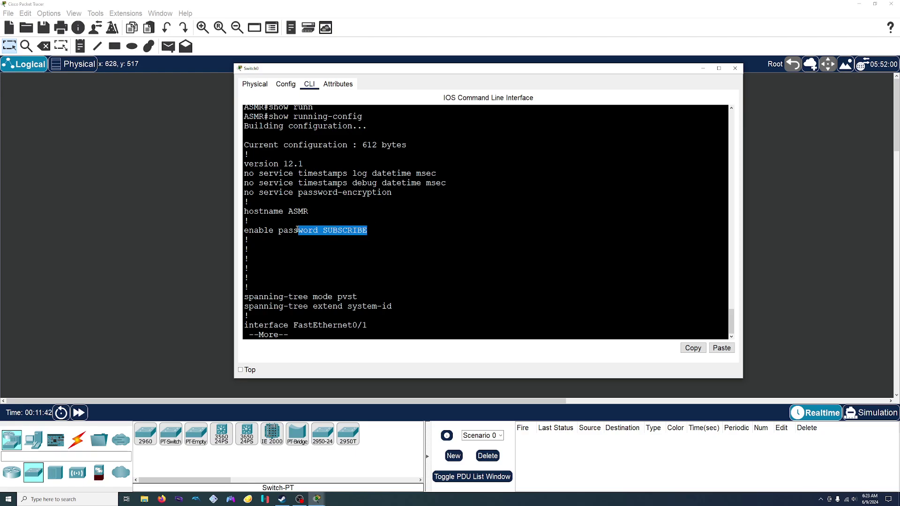
{"action": "left_click", "coordinate": [316, 327]}
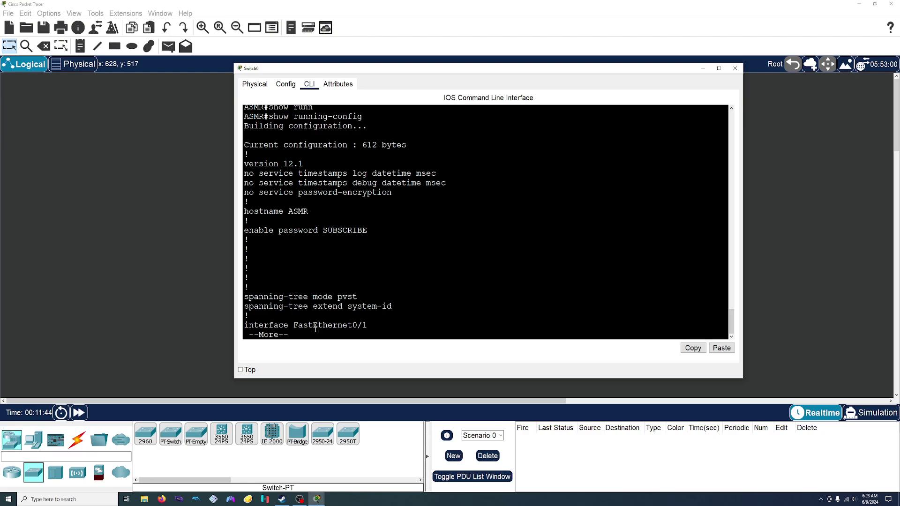
{"action": "key", "text": "q"}
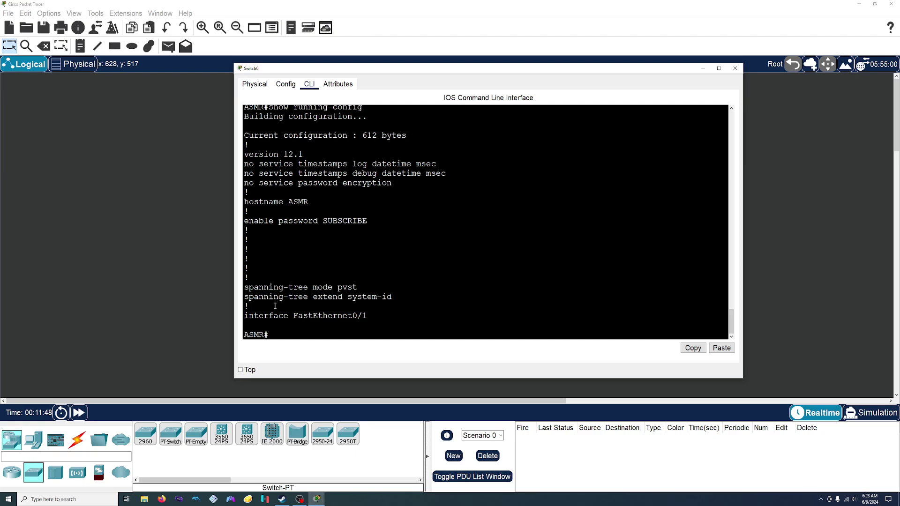
- Remove the privileged mode password with no enable password in global configuration mode and exit back to privileged mode
{"action": "left_click_drag", "start_coordinate": [370, 221], "coordinate": [204, 217]}
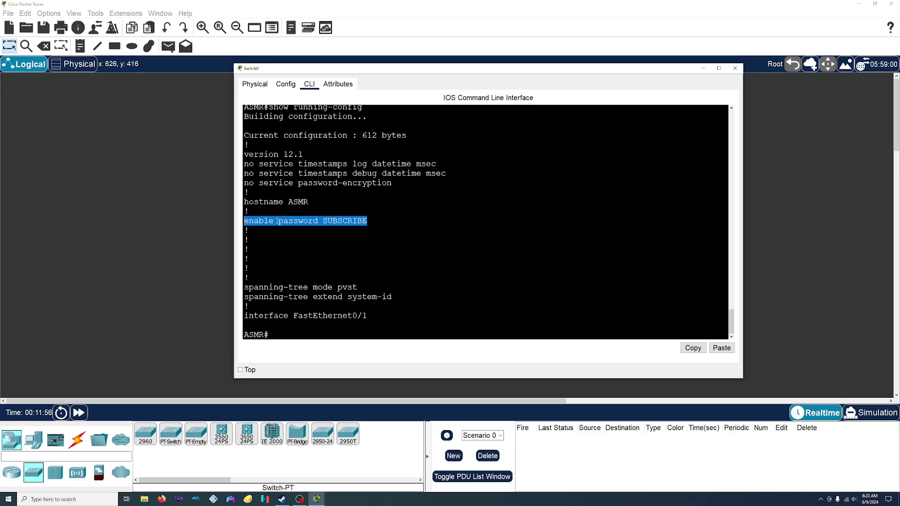
{"action": "left_click", "coordinate": [297, 333]}
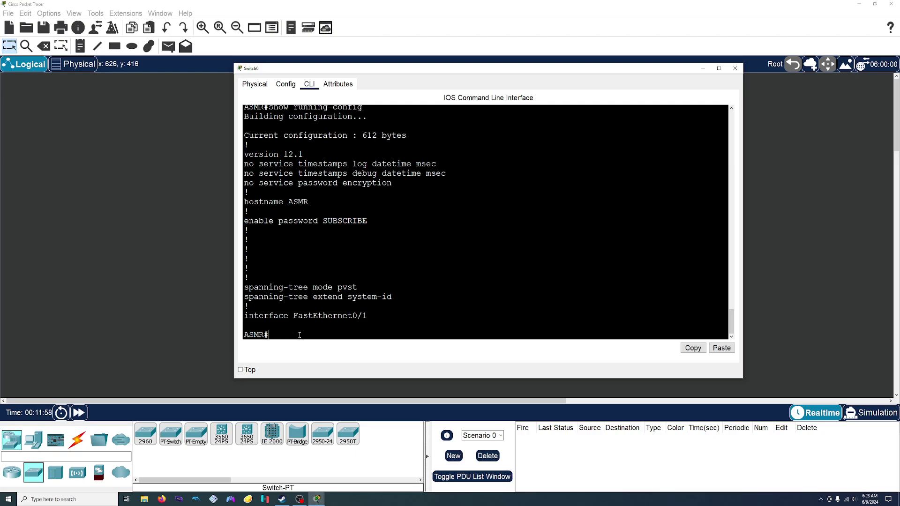
{"action": "type", "text": "config t"}
{"action": "key", "text": "Return"}
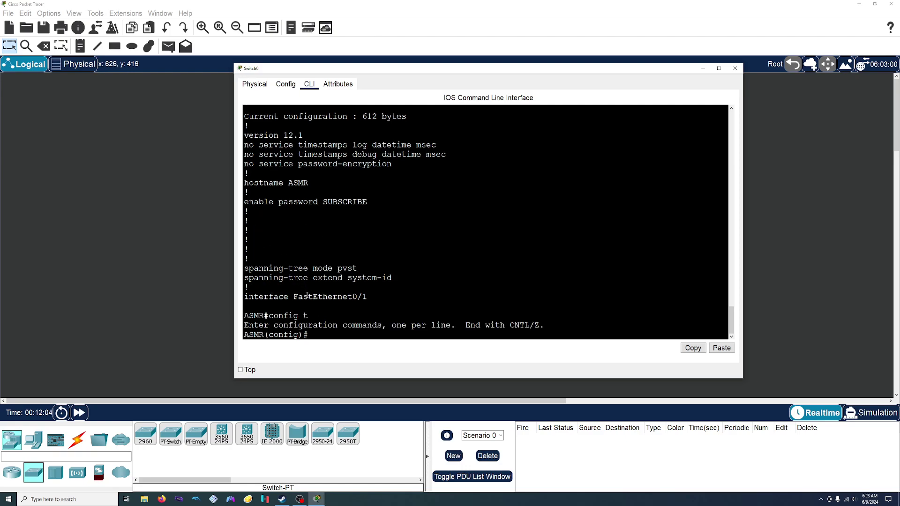
{"action": "left_click_drag", "start_coordinate": [328, 202], "coordinate": [249, 202]}
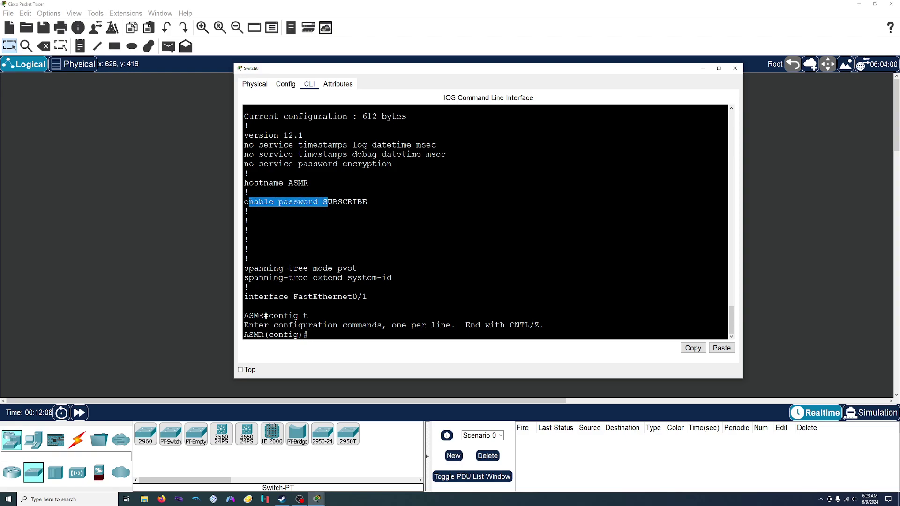
{"action": "left_click", "coordinate": [342, 334]}
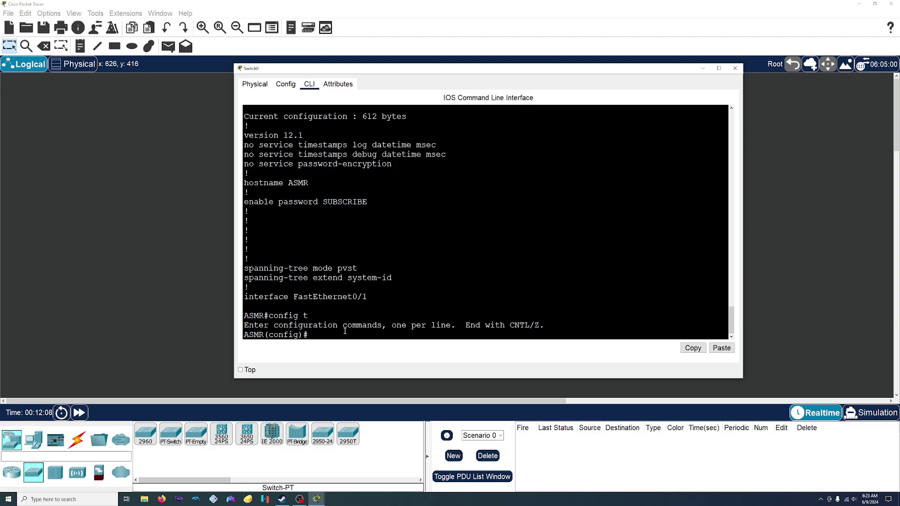
{"action": "type", "text": "no"}
{"action": "type", "text": "enable password"}
{"action": "key", "text": "Return"}
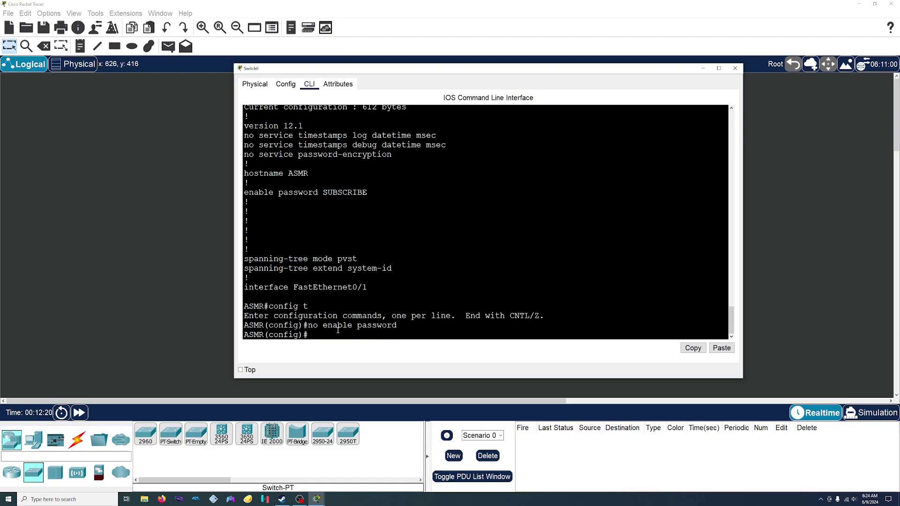
{"action": "left_click_drag", "start_coordinate": [324, 323], "coordinate": [467, 325]}
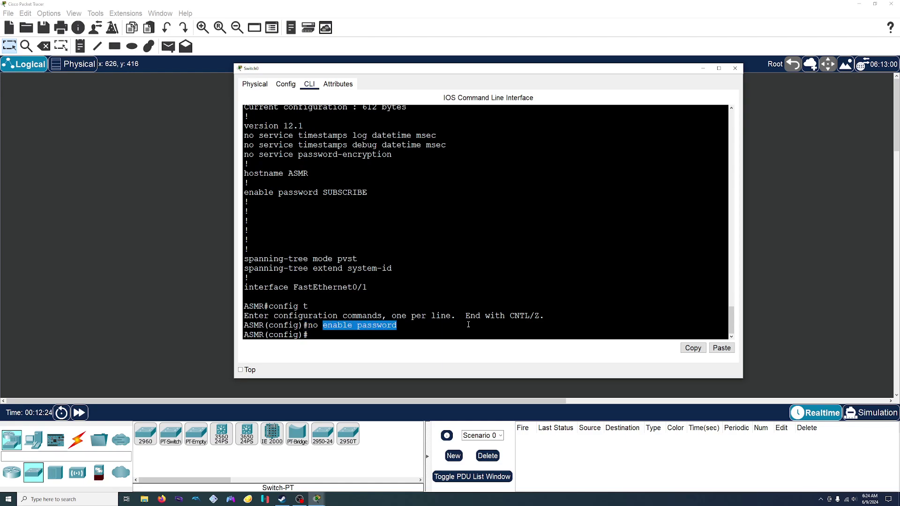
{"action": "left_click", "coordinate": [378, 323]}
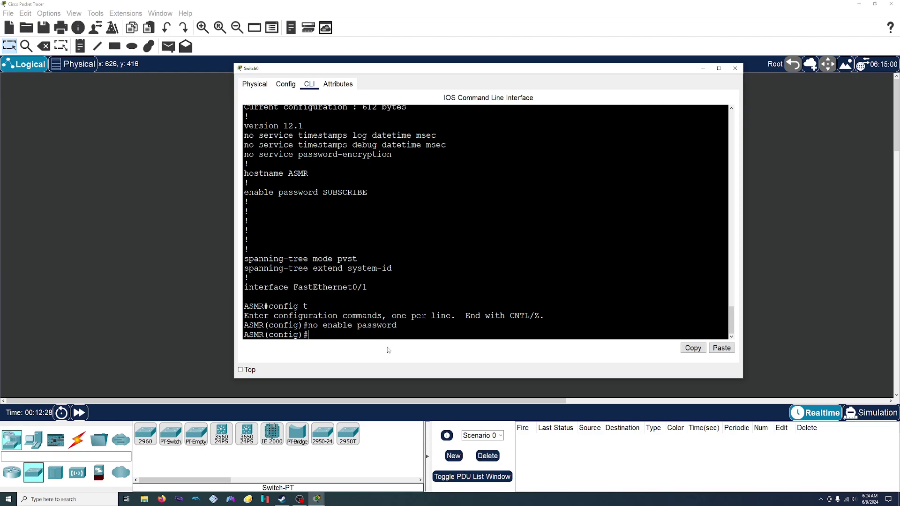
{"action": "type", "text": "exit"}
{"action": "key", "text": "Return"}
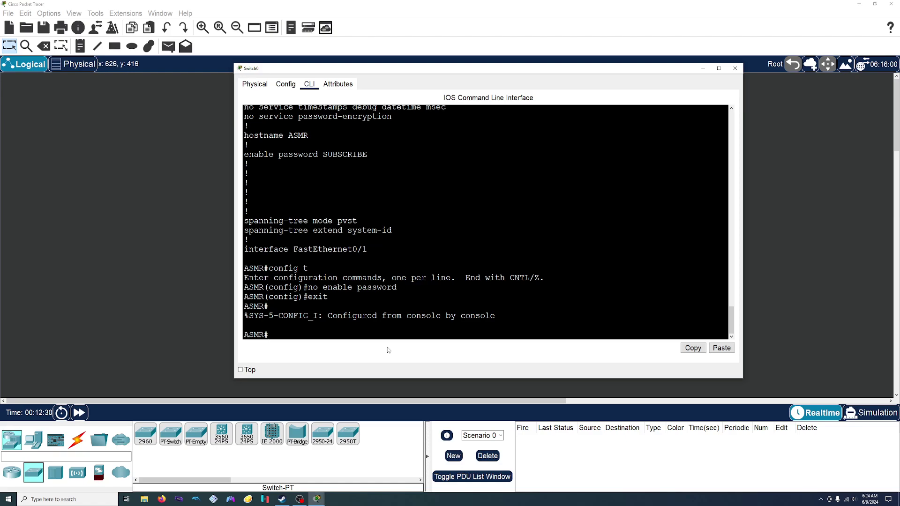
- Display the running configuration with show running-config, check it for an enable password line, and quit the listing
{"action": "type", "text": "show runn"}
{"action": "key", "text": "Tab"}
{"action": "key", "text": "Return"}
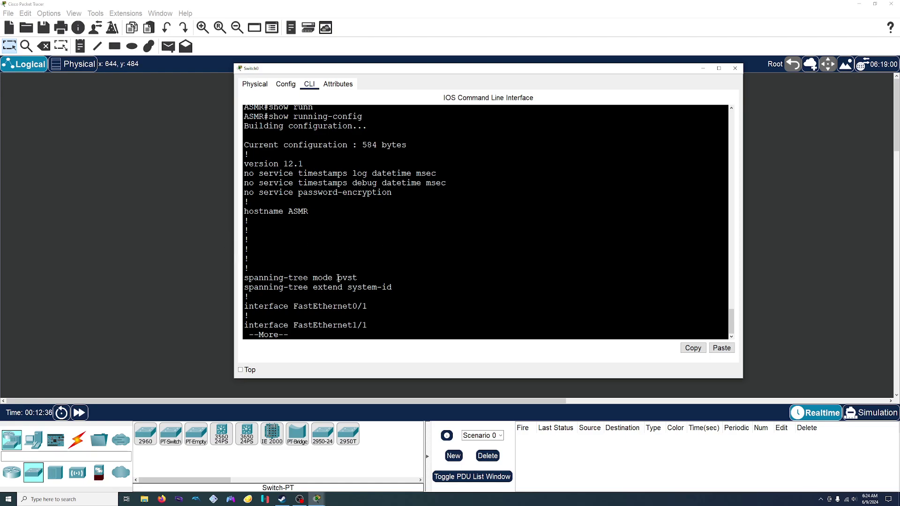
{"action": "key", "text": "q"}
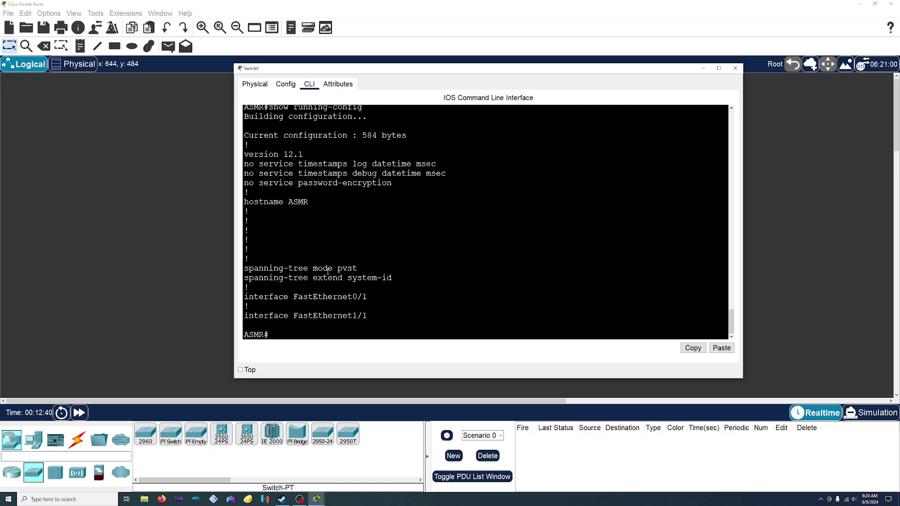
- Enter global configuration mode with config t and list the options of the enable command, examining the secret option
{"action": "type", "text": "config t"}
{"action": "key", "text": "Return"}
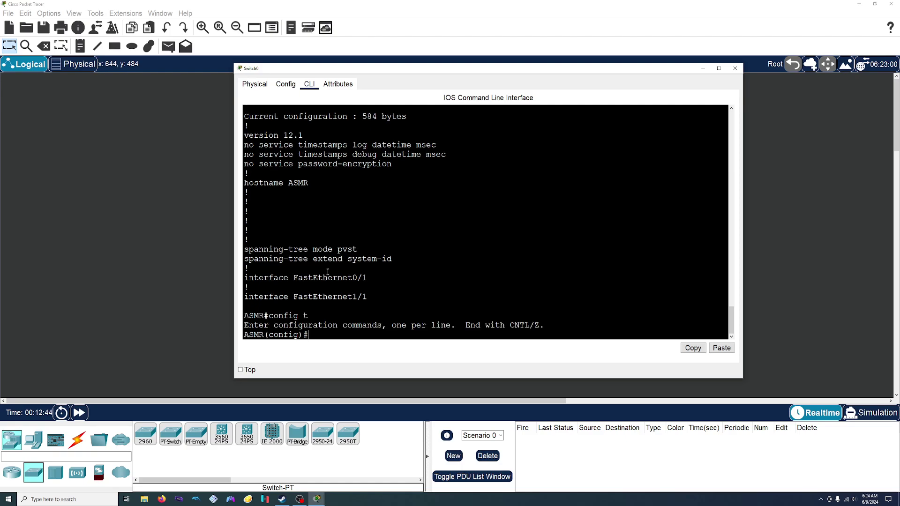
{"action": "type", "text": "enable ?"}
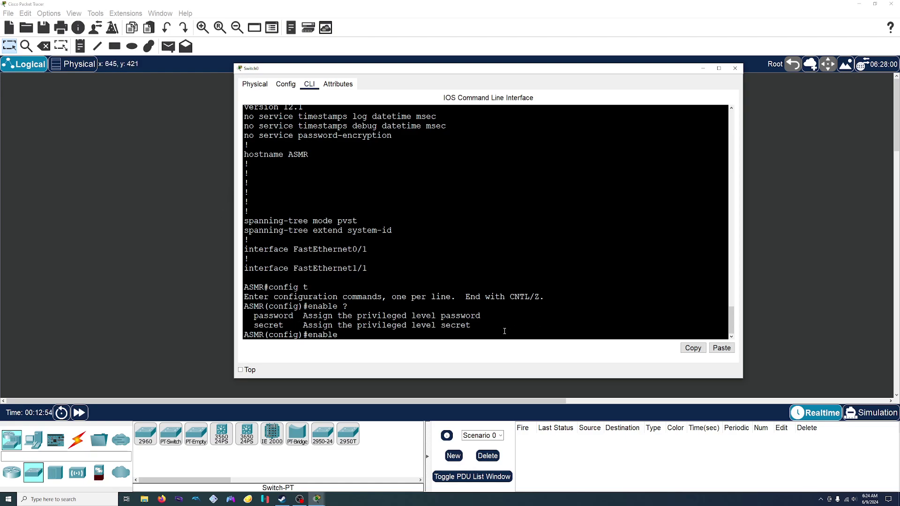
{"action": "left_click_drag", "start_coordinate": [479, 323], "coordinate": [256, 326]}
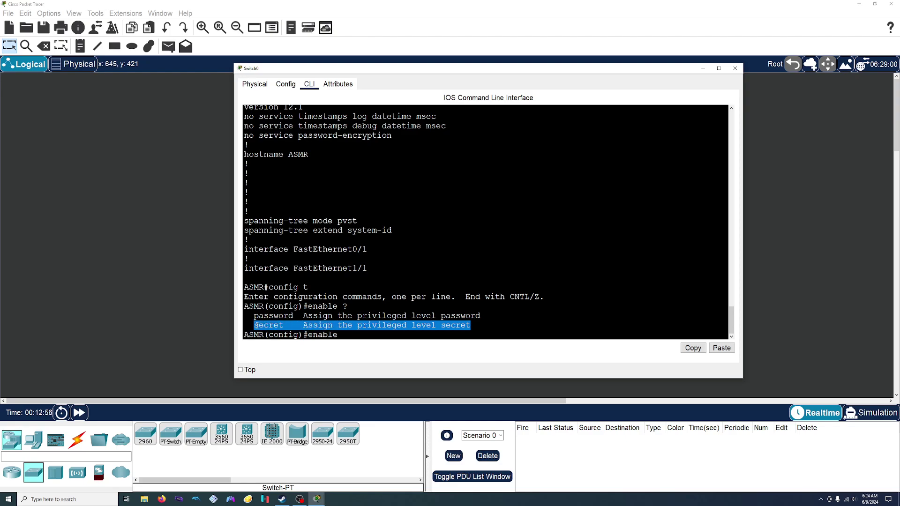
{"action": "left_click", "coordinate": [347, 336]}
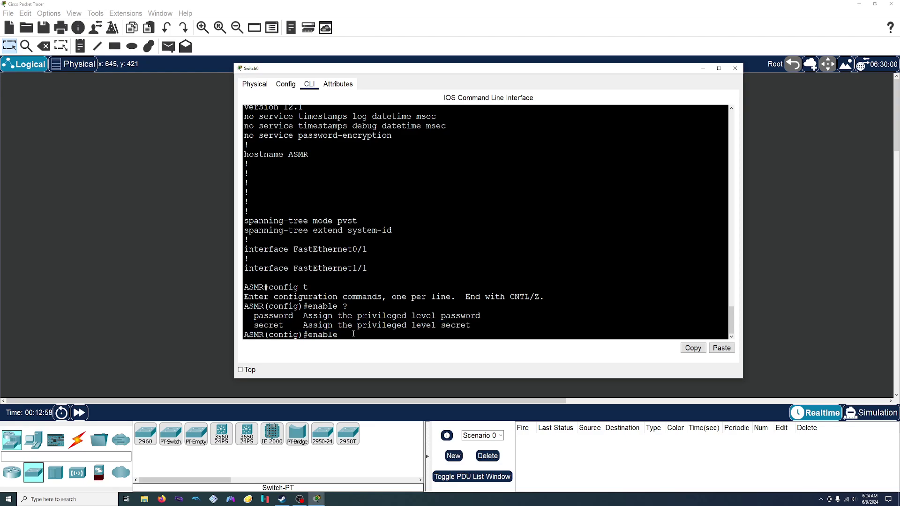
- Set the privileged mode password with the enable secret command and exit global configuration mode
{"action": "type", "text": "secret"}
{"action": "type", "text": "SUBSCRIBE"}
{"action": "key", "text": "Return"}
{"action": "type", "text": "exit"}
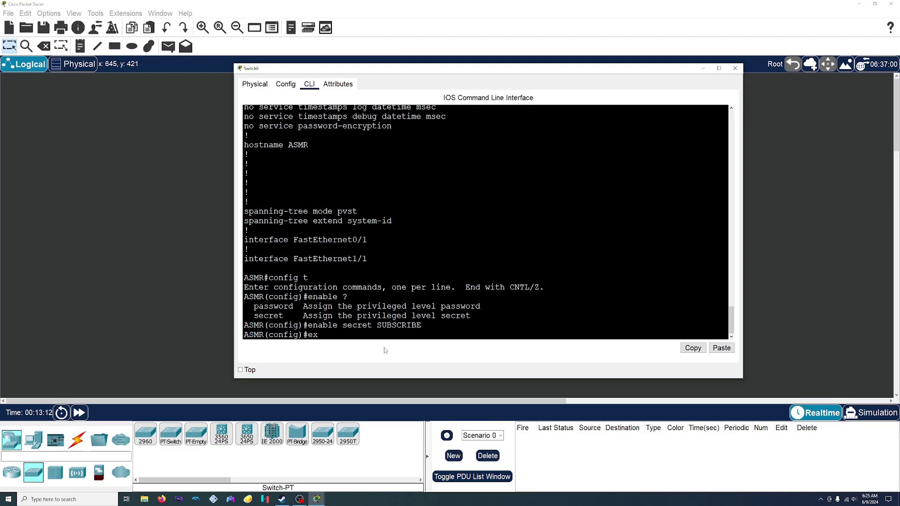
{"action": "key", "text": "Return"}
- Display the running configuration with show running-config, examine its enable secret line, and quit the listing
{"action": "type", "text": "show runn"}
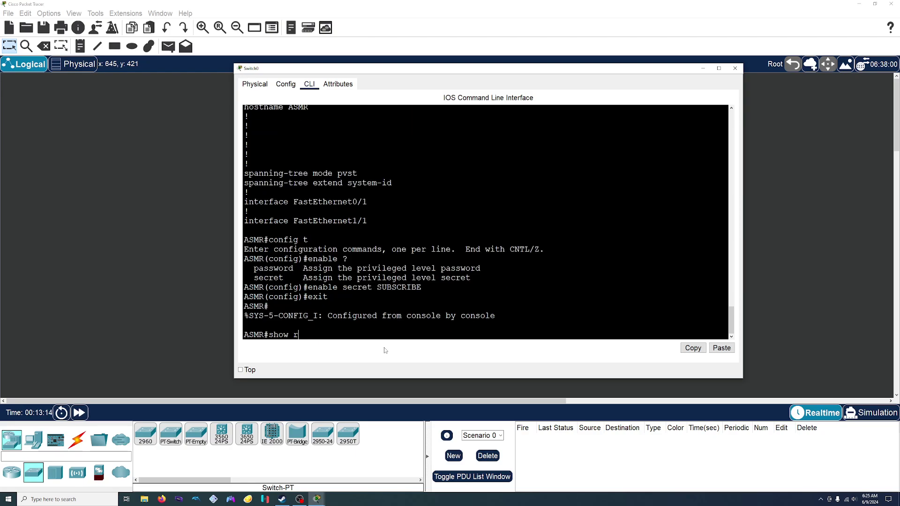
{"action": "key", "text": "Tab"}
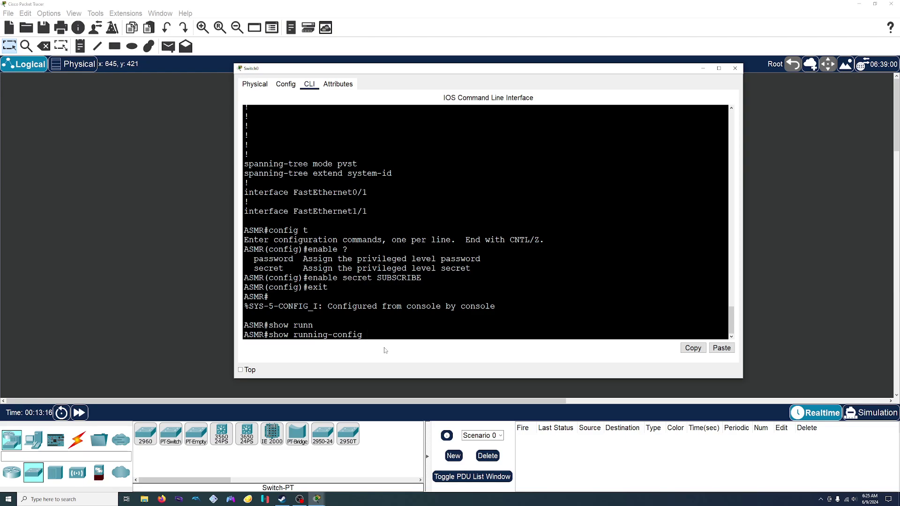
{"action": "key", "text": "Return"}
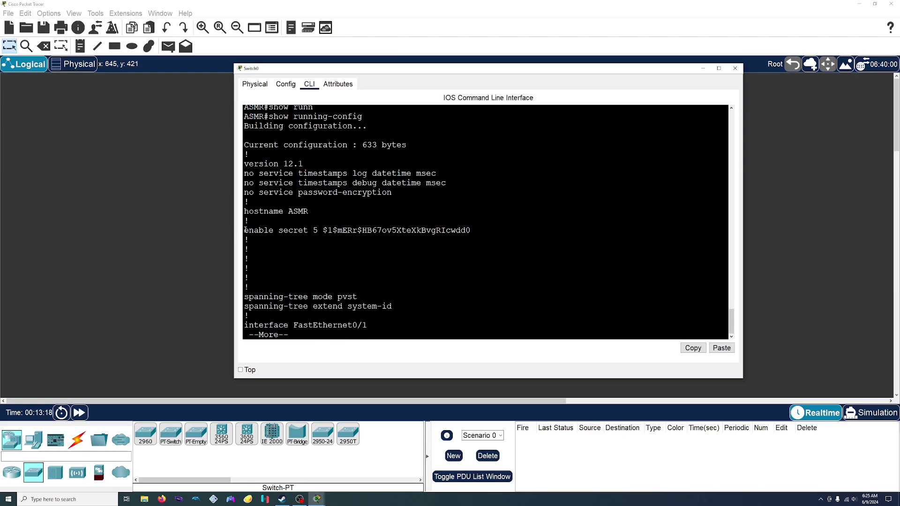
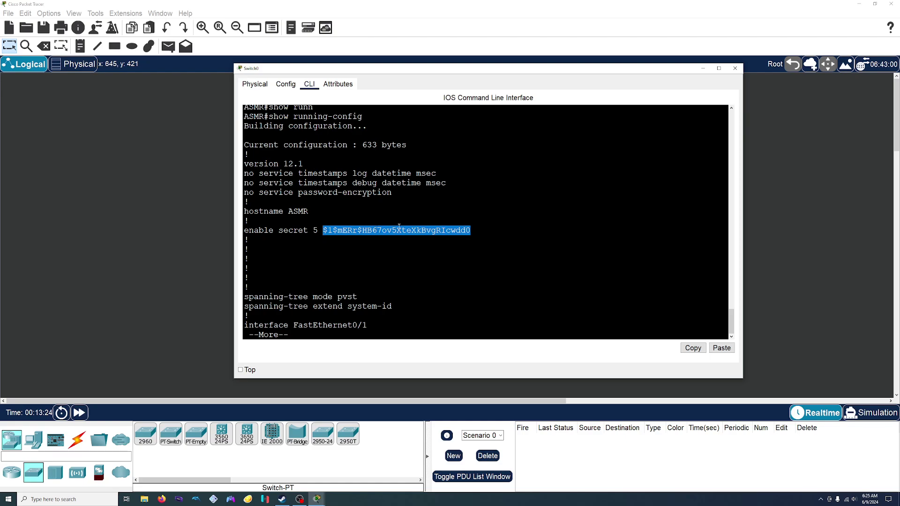
{"action": "left_click_drag", "start_coordinate": [472, 232], "coordinate": [248, 238]}
{"action": "triple_click", "coordinate": [271, 230]}
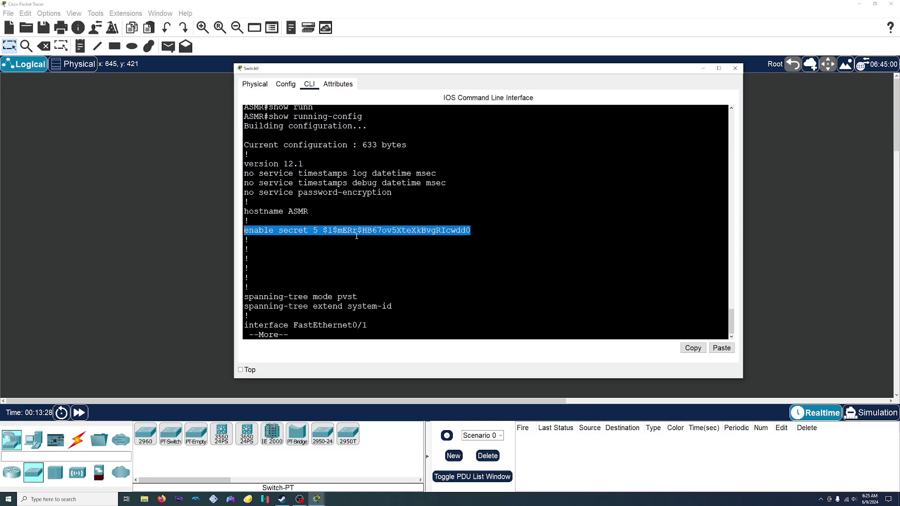
{"action": "left_click", "coordinate": [377, 328]}
{"action": "type", "text": "q"}
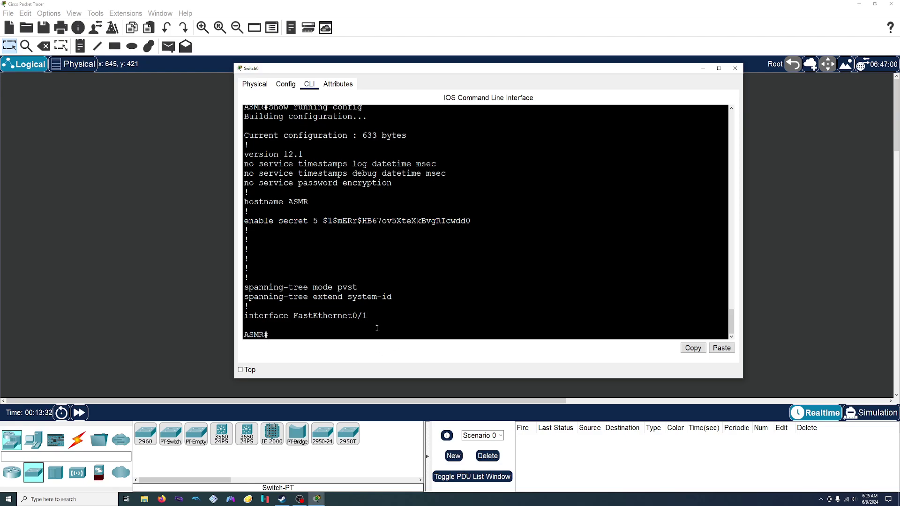
- Save the enable secret setting with copy running-config startup-config, accepting the default destination filename
{"action": "type", "text": "copy runn"}
{"action": "key", "text": "Tab"}
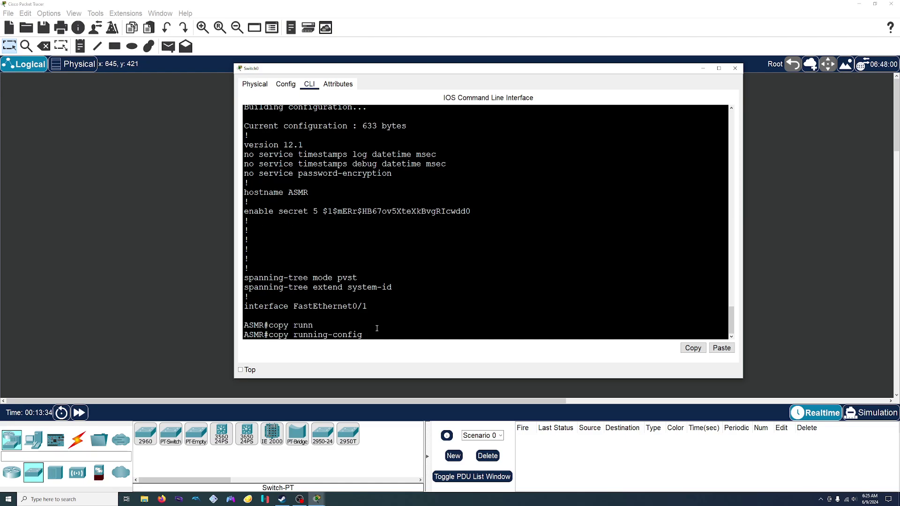
{"action": "type", "text": "start"}
{"action": "key", "text": "Tab"}
{"action": "key", "text": "Return"}
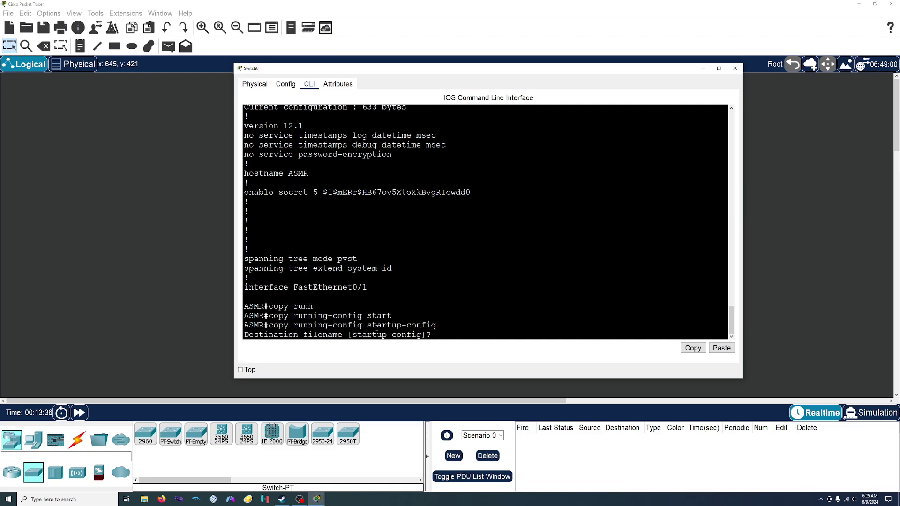
{"action": "key", "text": "Return"}
- Reload the switch, start the console session, and list the commands available in user mode
{"action": "type", "text": "reload"}
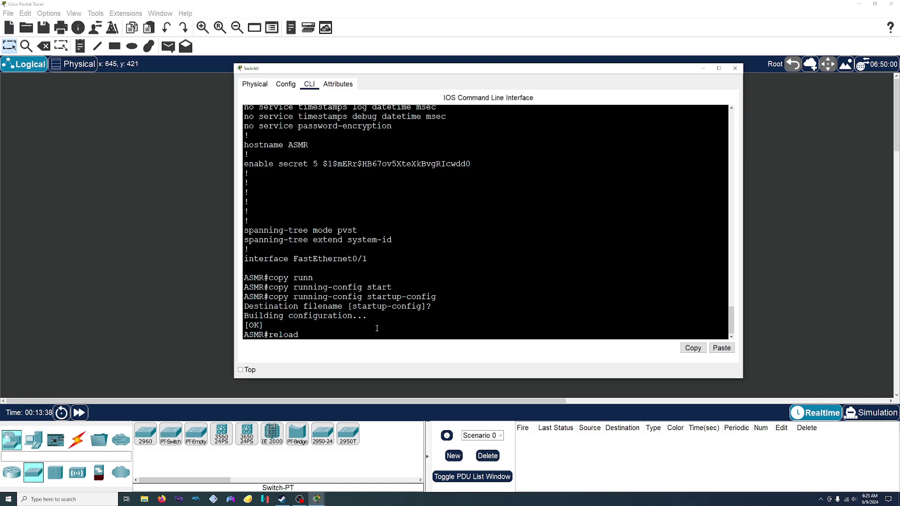
{"action": "key", "text": "Return"}
{"action": "key", "text": "Return"}
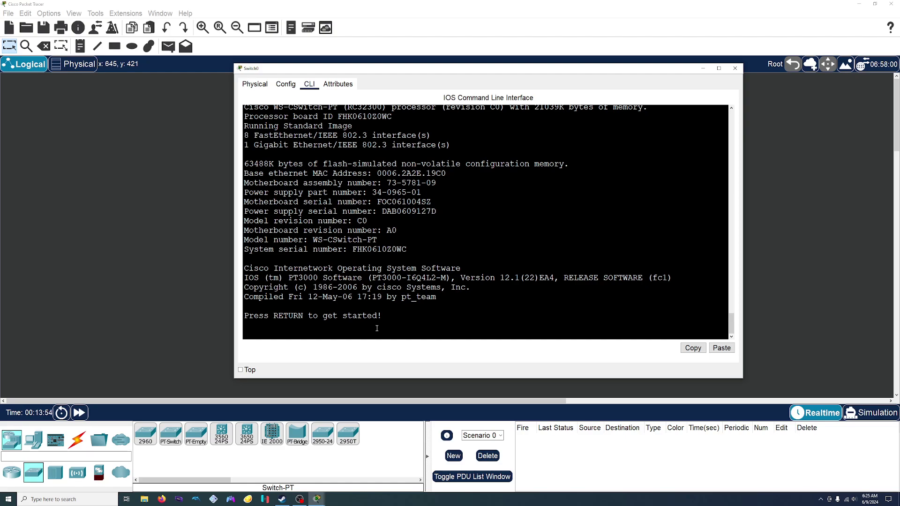
{"action": "key", "text": "Return"}
{"action": "type", "text": "?"}
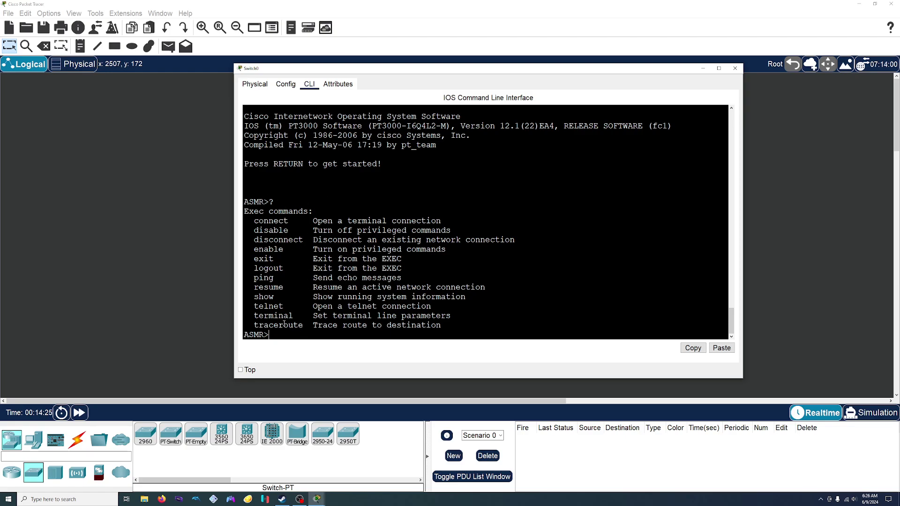
- Enter privileged mode with enable and the enable secret password
{"action": "type", "text": "enable"}
{"action": "key", "text": "Return"}
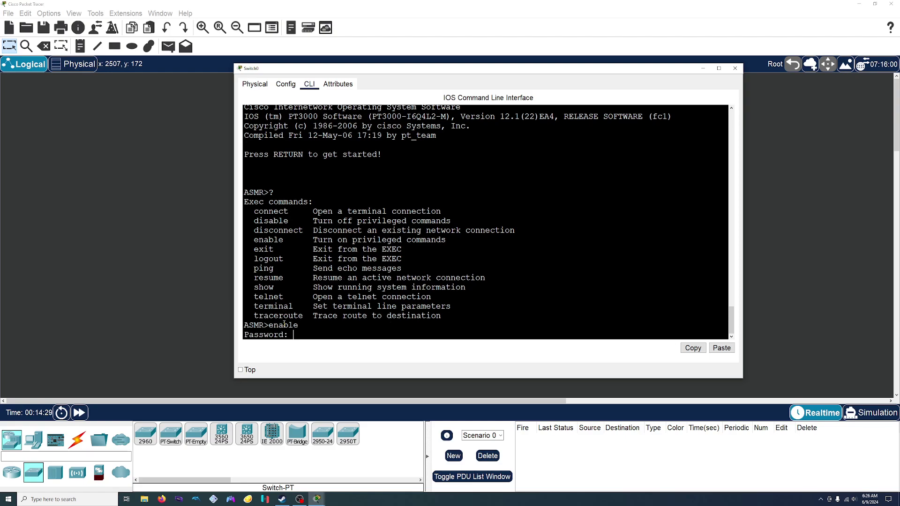
{"action": "key", "text": "Return"}
- Display the full running configuration with show running-config and review the console output back to the user mode command list
{"action": "type", "text": "sh"}
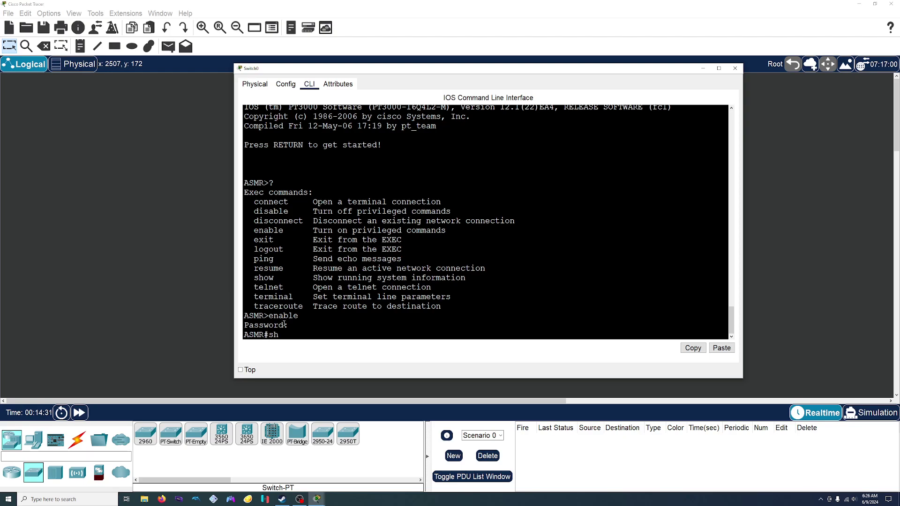
{"action": "type", "text": "ow running"}
{"action": "key", "text": "Tab"}
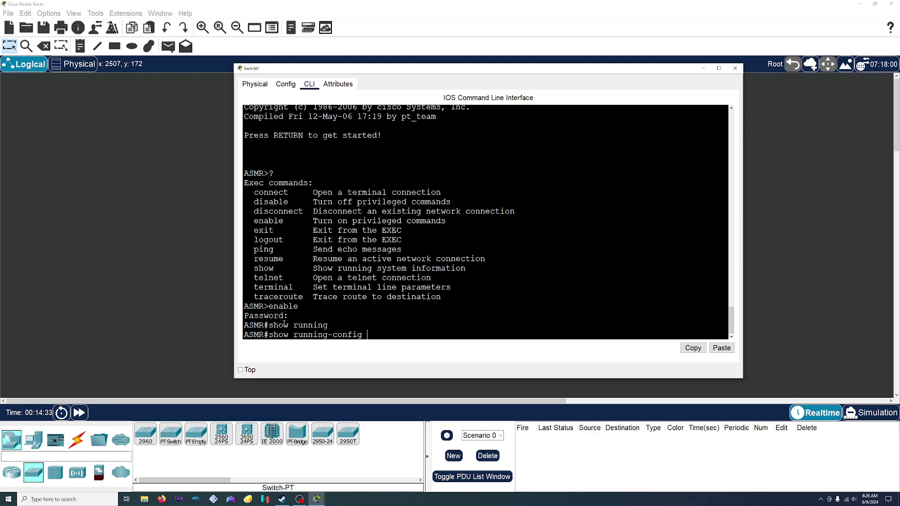
{"action": "key", "text": "Return"}
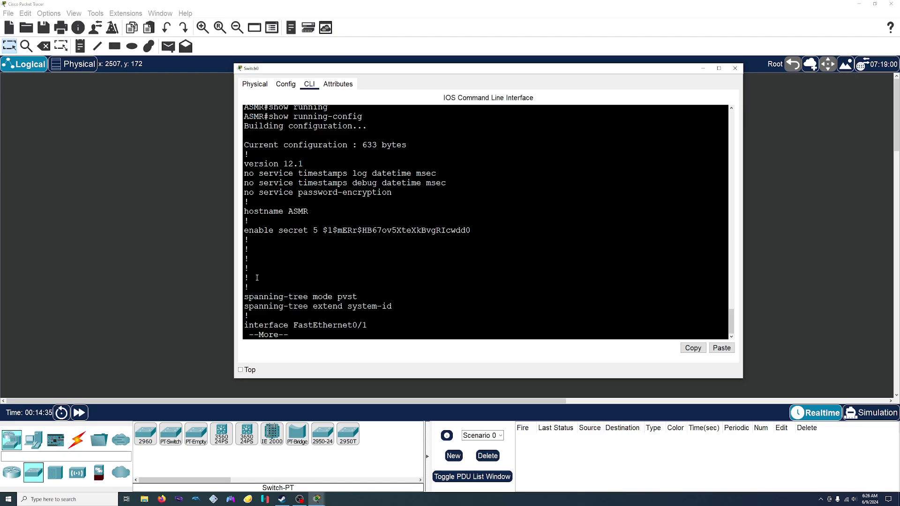
{"action": "key", "text": "space"}
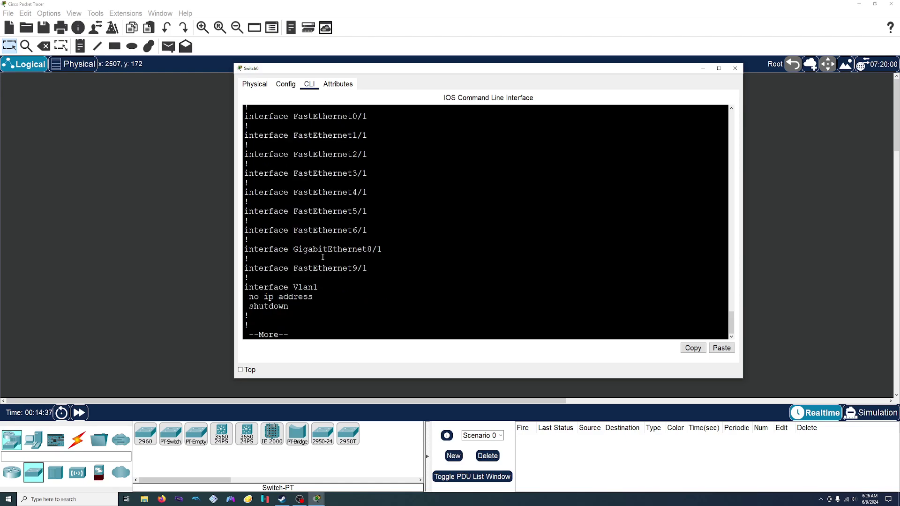
{"action": "key", "text": "space"}
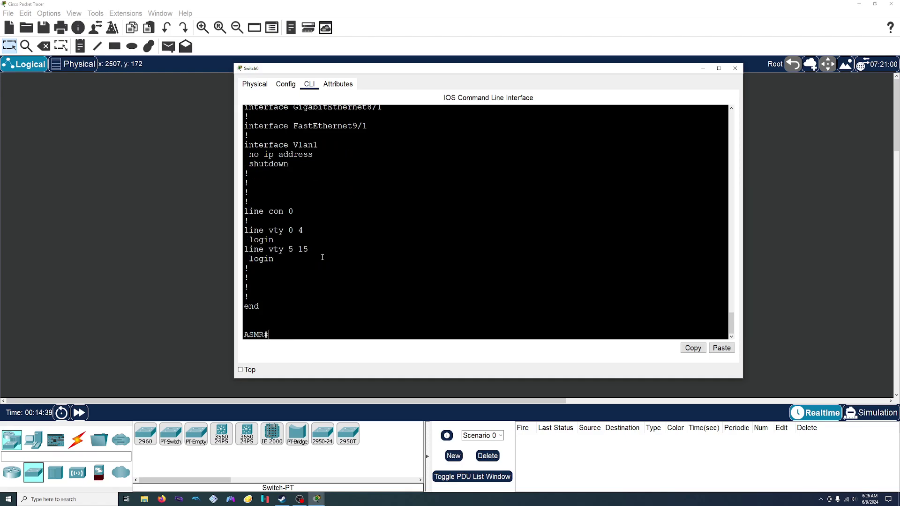
{"action": "scroll", "coordinate": [322, 257], "scroll_direction": "up", "scroll_amount": 15}
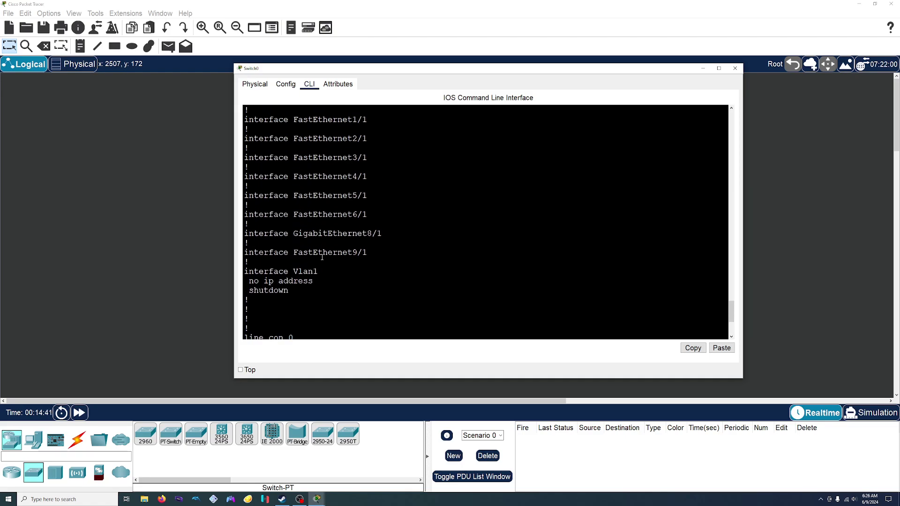
{"action": "scroll", "coordinate": [321, 259], "scroll_direction": "up", "scroll_amount": 4}
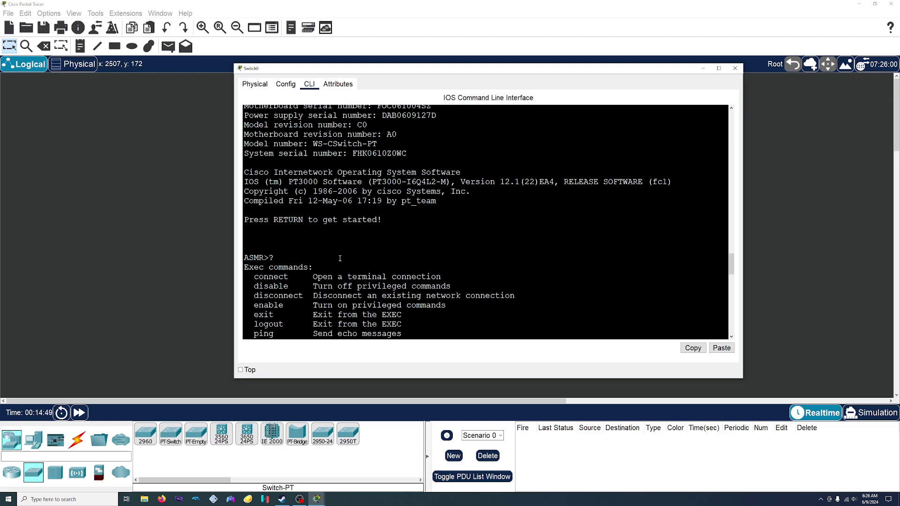
- Enter global configuration mode with config t and list its available commands, highlighting the banner entry before ending the listing
{"action": "scroll", "coordinate": [340, 259], "scroll_direction": "down", "scroll_amount": 20}
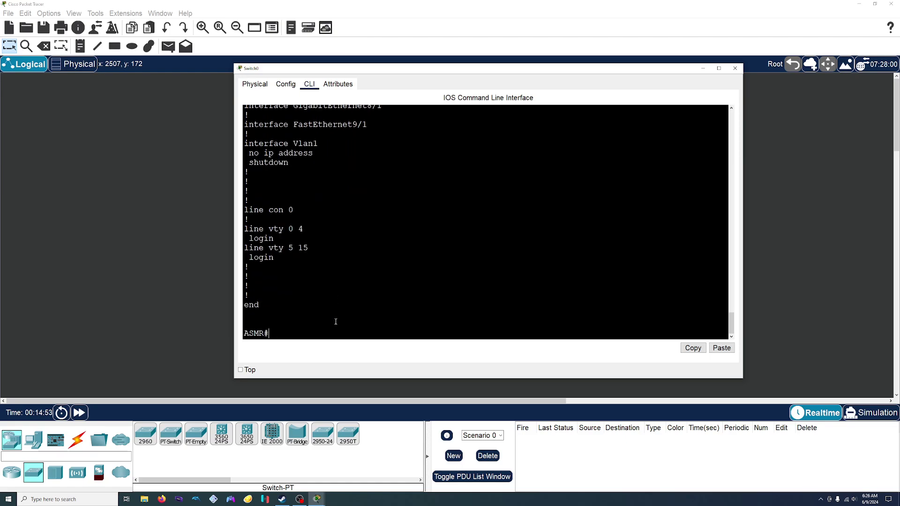
{"action": "type", "text": "config t"}
{"action": "key", "text": "Return"}
{"action": "type", "text": "?"}
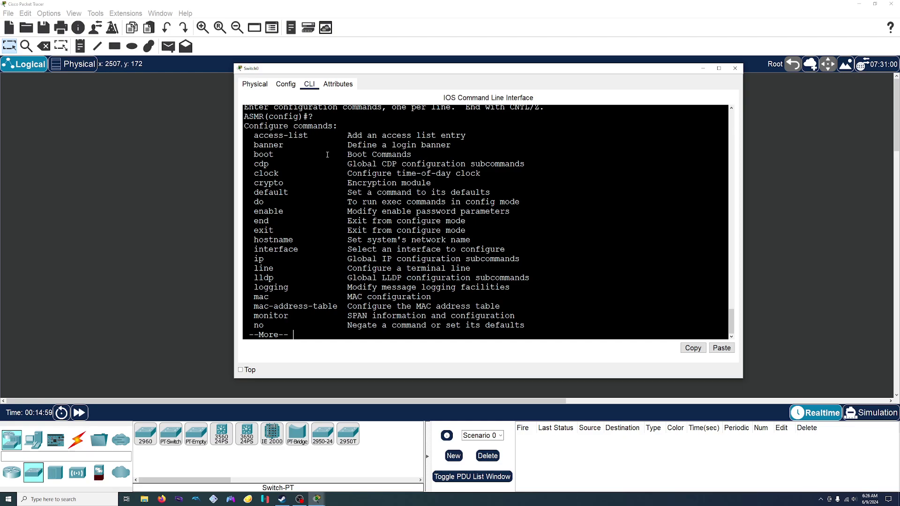
{"action": "left_click_drag", "start_coordinate": [249, 145], "coordinate": [463, 149]}
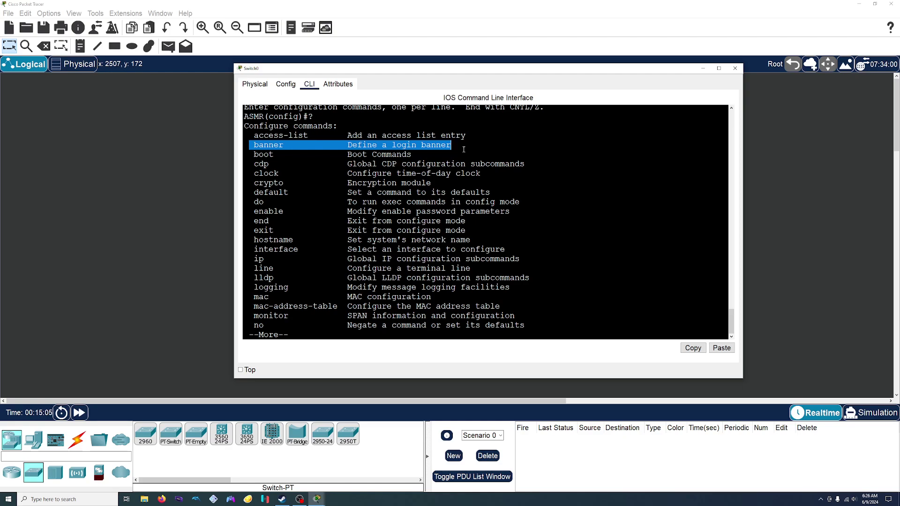
{"action": "key", "text": "Return"}
{"action": "type", "text": "q"}
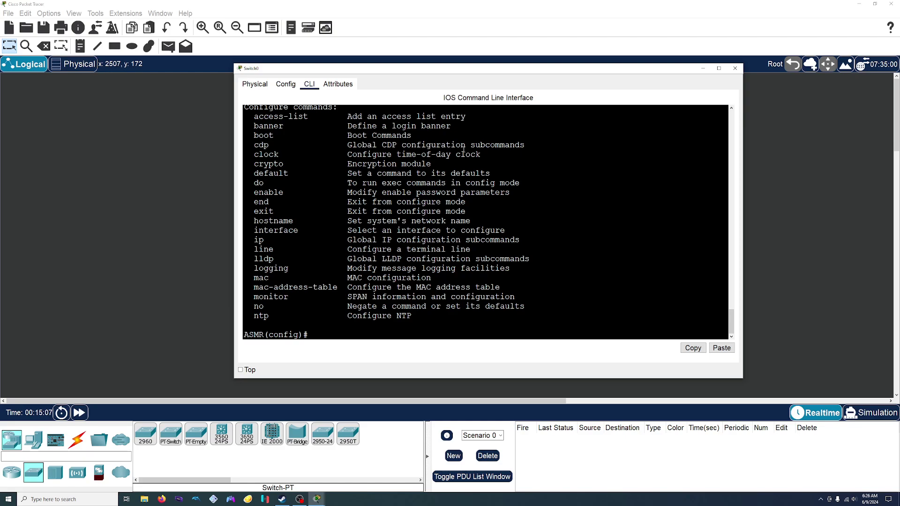
- List the banner command's options and set the message-of-the-day banner to "Hello There!" with banner motd
{"action": "type", "text": "banner "}
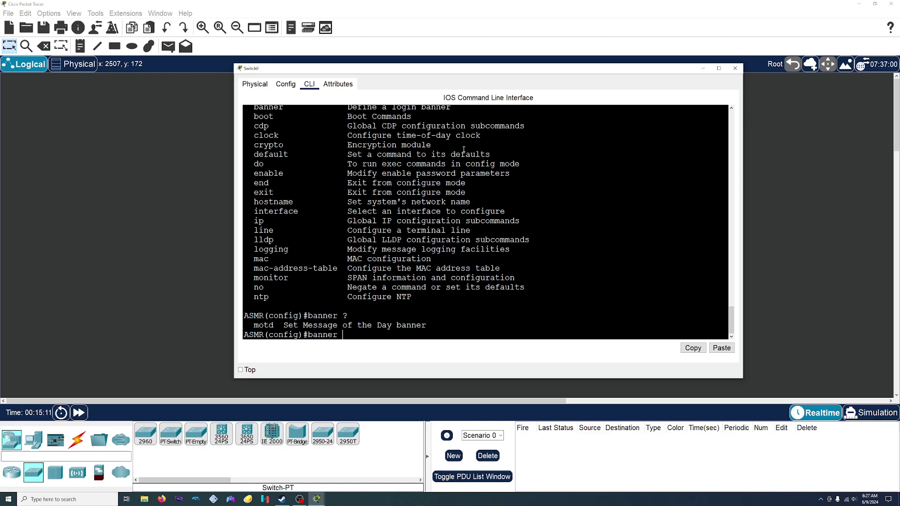
{"action": "type", "text": "?motd \"Hello There"}
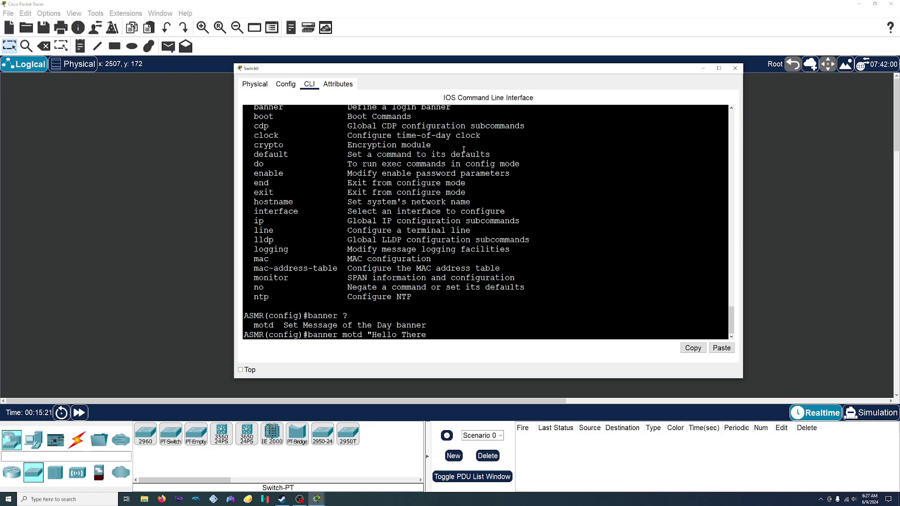
{"action": "type", "text": "!\""}
{"action": "key", "text": "Return"}
- Exit configuration mode and save the "Hello There!" banner with copy running-config startup-config, accepting the default destination filename
{"action": "type", "text": "exit"}
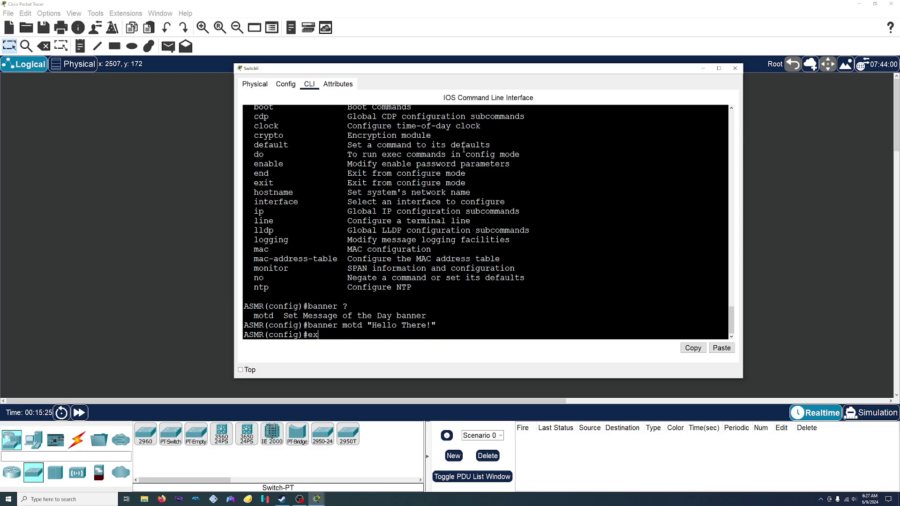
{"action": "key", "text": "Return"}
{"action": "key", "text": "Return"}
{"action": "type", "text": "copy runn"}
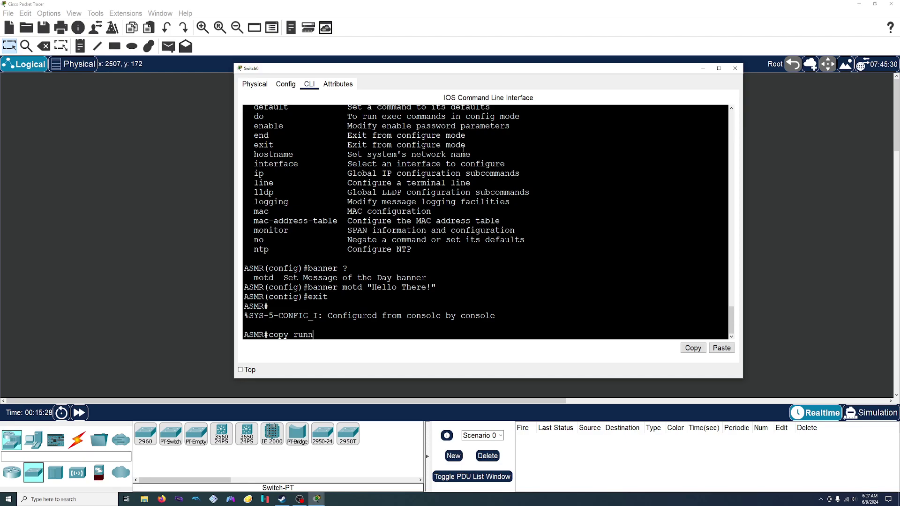
{"action": "key", "text": "Tab"}
{"action": "type", "text": "start"}
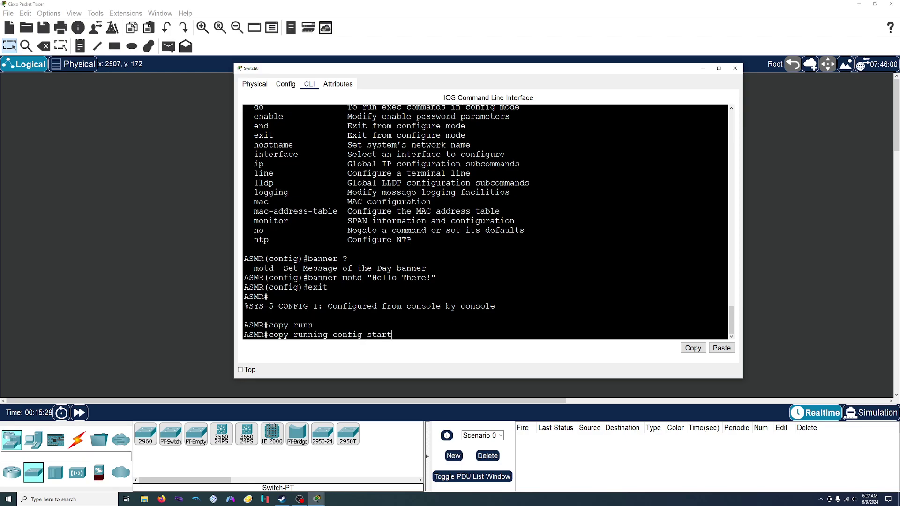
{"action": "key", "text": "Tab"}
{"action": "key", "text": "Return"}
{"action": "key", "text": "Return"}
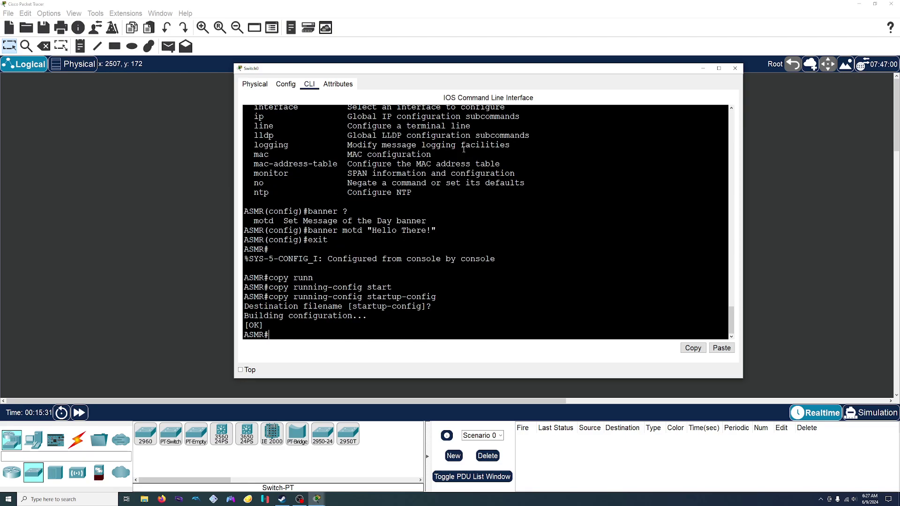
- Reload the switch, start the console session, and highlight the "Hello There!" banner above the prompt
{"action": "type", "text": "reload"}
{"action": "key", "text": "Return"}
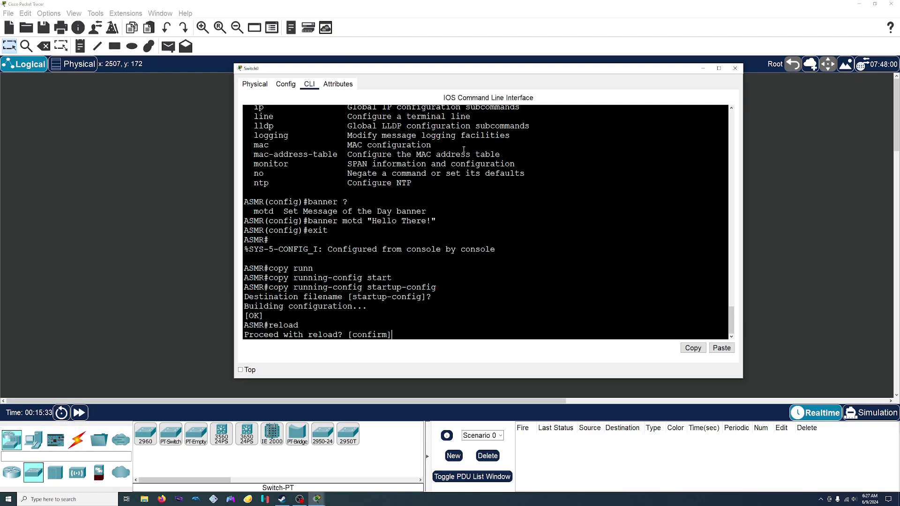
{"action": "key", "text": "Return"}
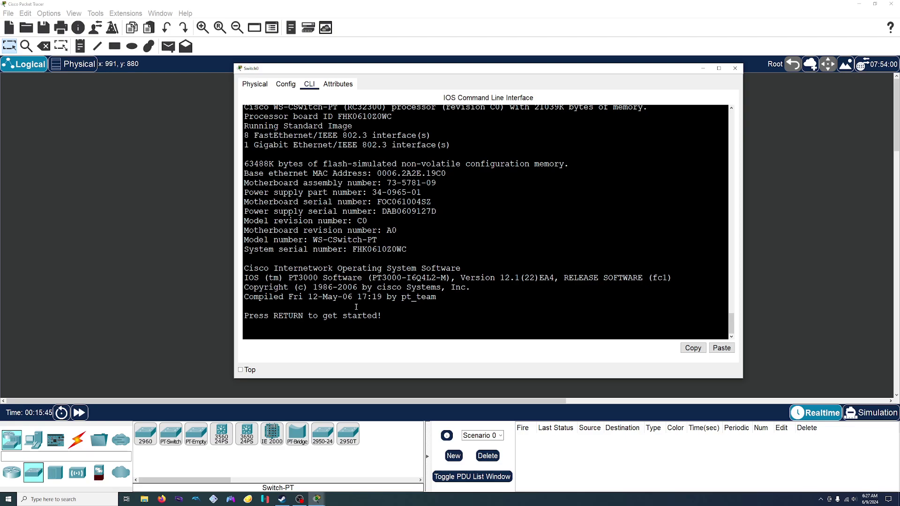
{"action": "key", "text": "Return"}
{"action": "left_click_drag", "start_coordinate": [304, 316], "coordinate": [244, 317]}
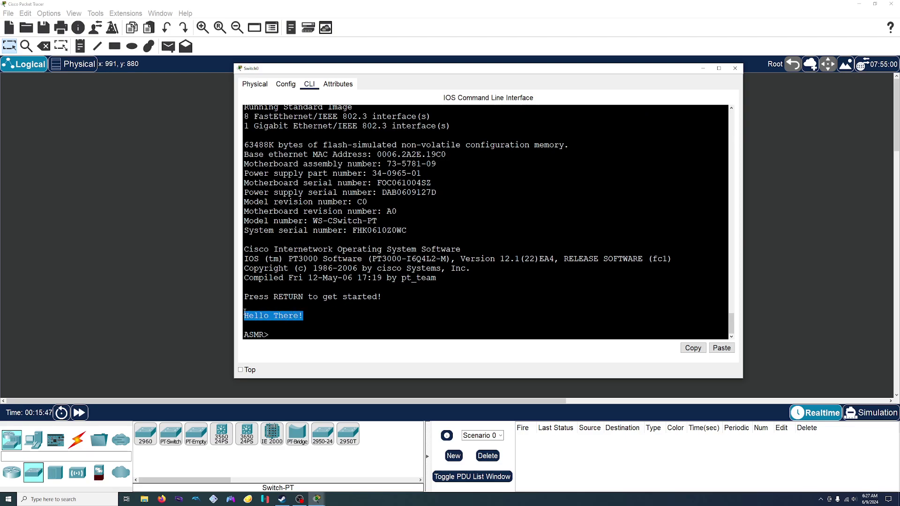
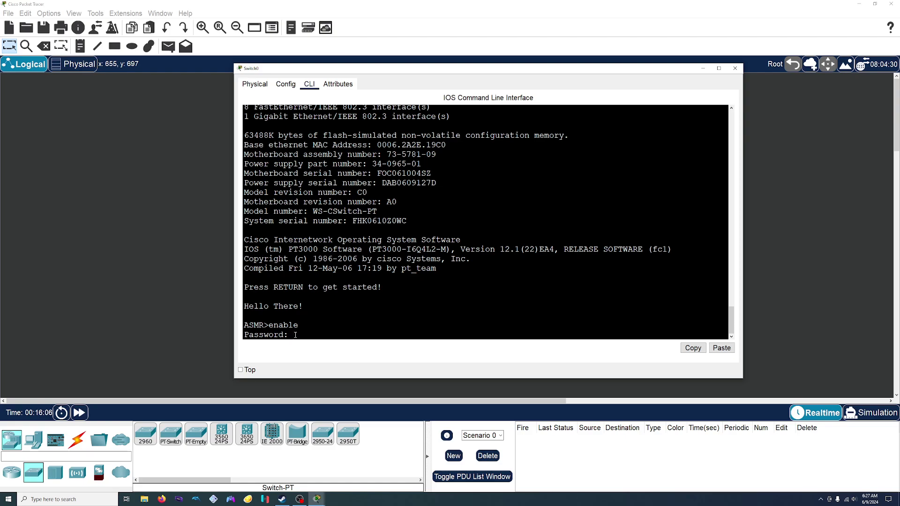
- Enter privileged mode with the enable secret password and switch to global configuration mode with config t
{"action": "key", "text": "Return"}
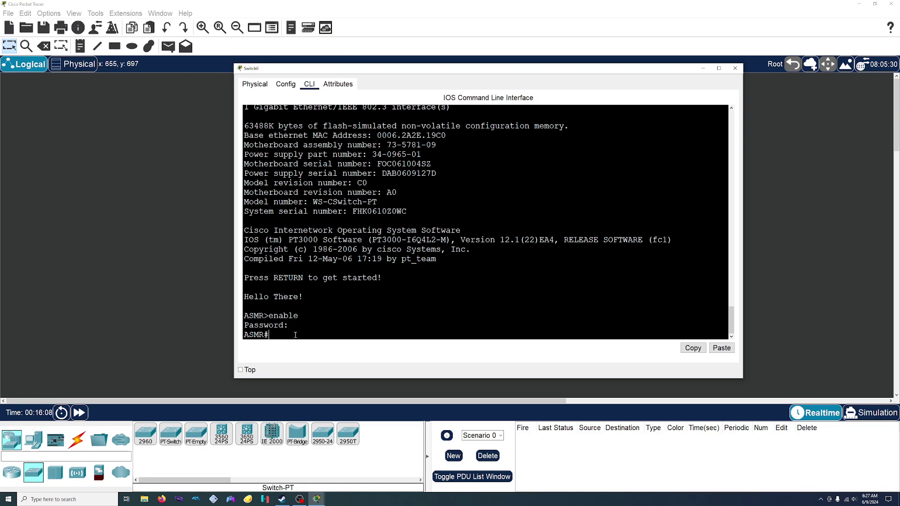
{"action": "type", "text": "config t"}
{"action": "key", "text": "Return"}
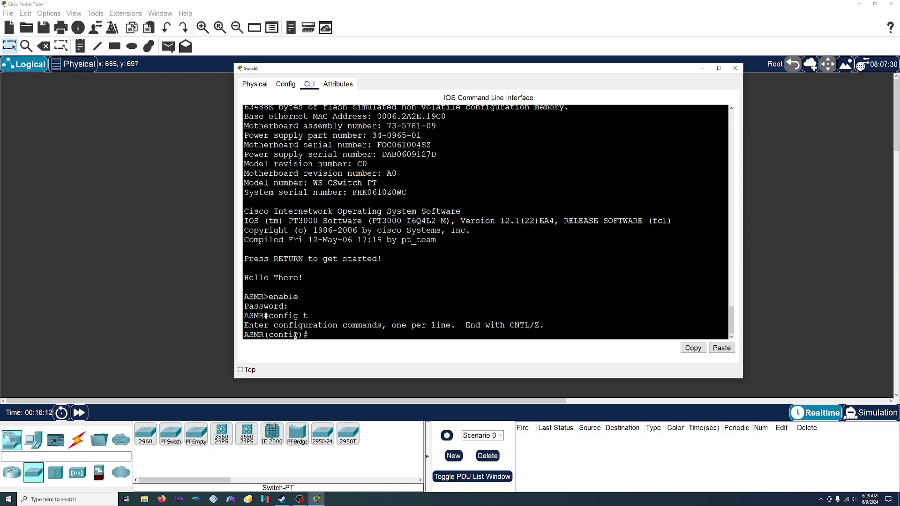
- Highlight the "Hello There!" message in the console and remove it with no banner motd
{"action": "left_click_drag", "start_coordinate": [307, 287], "coordinate": [230, 282]}
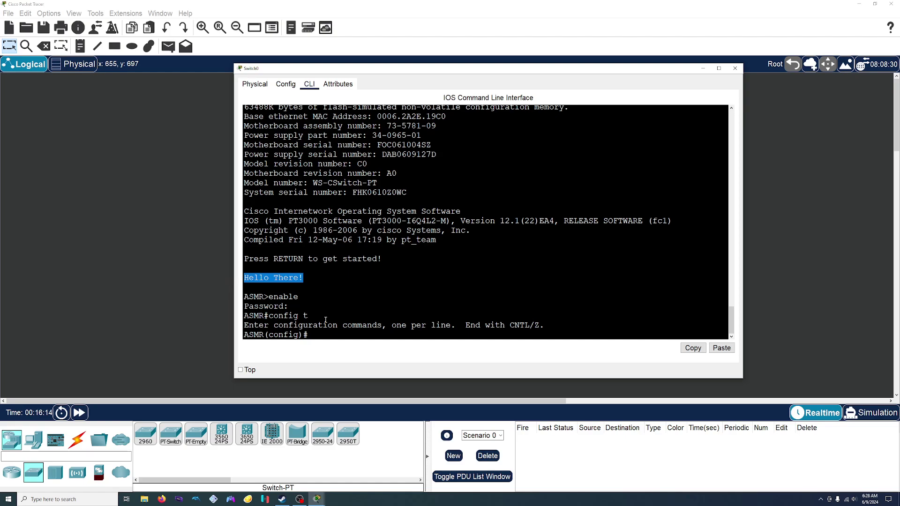
{"action": "left_click", "coordinate": [331, 339]}
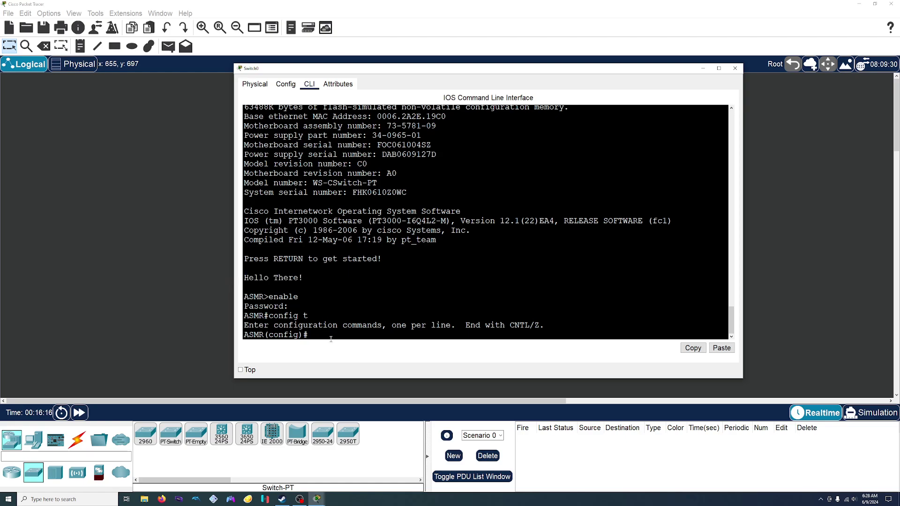
{"action": "type", "text": "no banner motd"}
{"action": "key", "text": "Return"}
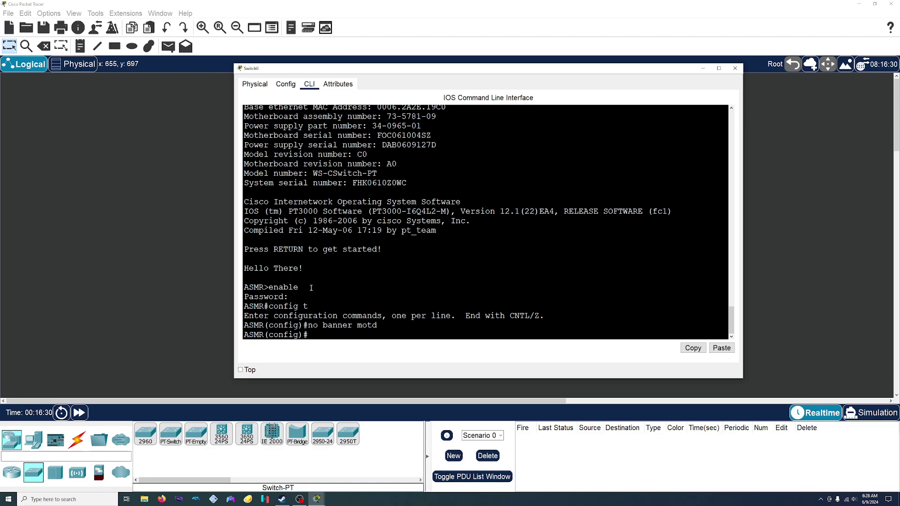
- Start a multi-line message-of-the-day banner with @ as the ending character and enter a full row of asterisks as its upper border
{"action": "type", "text": "banner motd"}
{"action": "type", "text": "@"}
{"action": "key", "text": "Return"}
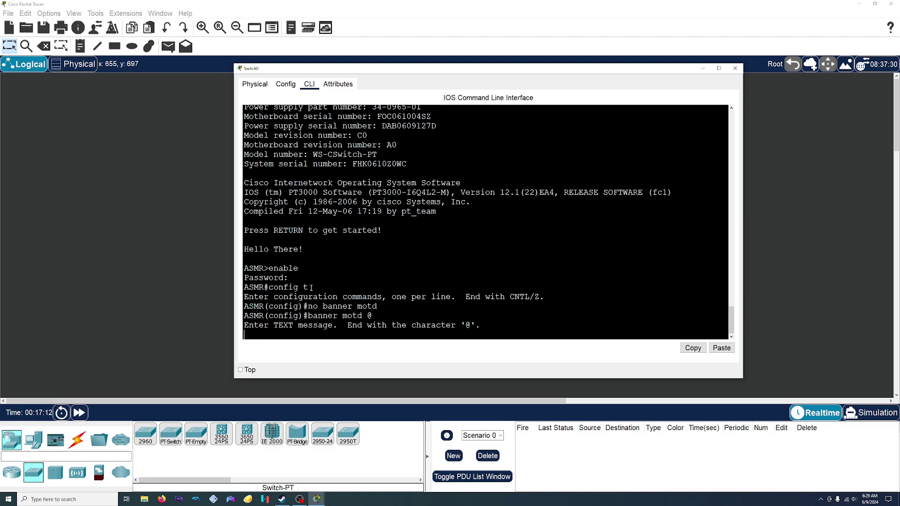
{"action": "scroll", "coordinate": [300, 304], "scroll_direction": "up", "scroll_amount": 1}
{"action": "scroll", "coordinate": [286, 324], "scroll_direction": "down", "scroll_amount": 1}
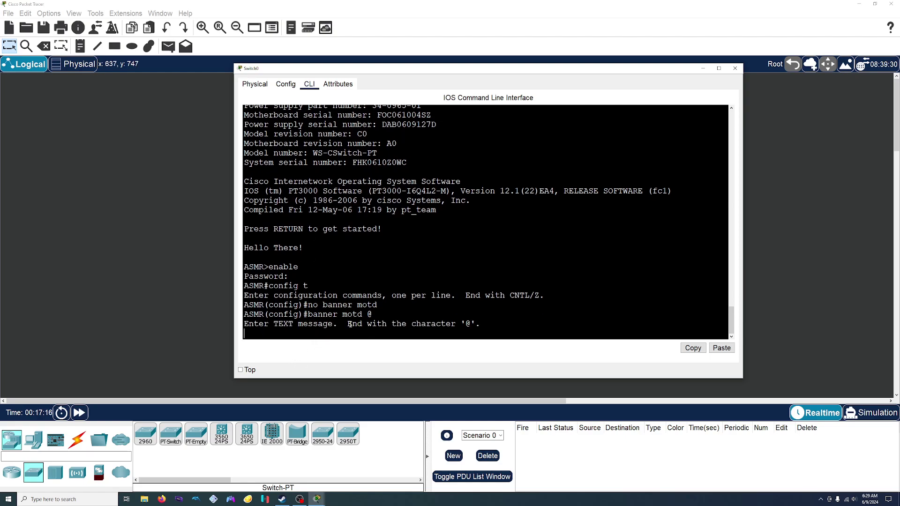
{"action": "left_click_drag", "start_coordinate": [349, 325], "coordinate": [477, 325]}
{"action": "left_click", "coordinate": [460, 335]}
{"action": "type", "text": "*************************************"}
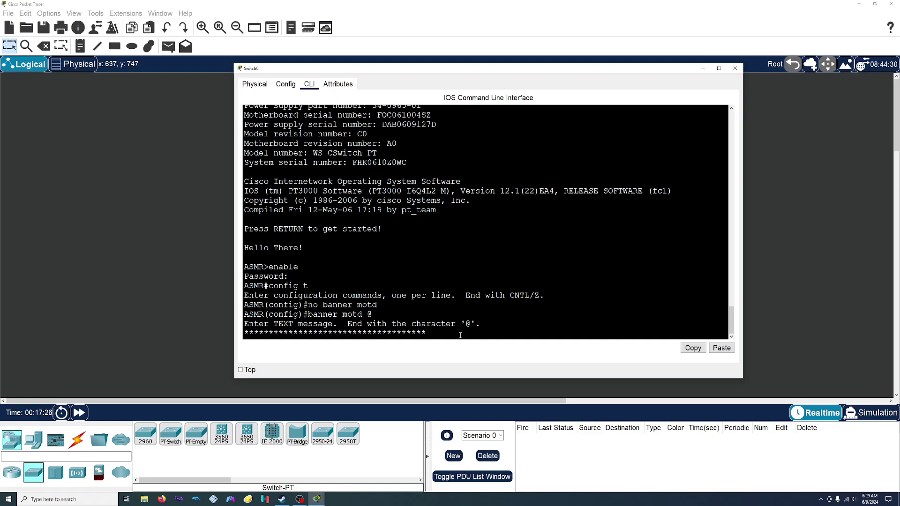
{"action": "key", "text": "Return"}
- Add two blank banner rows with an asterisk at each end, aligned with the upper border
{"action": "type", "text": "*"}
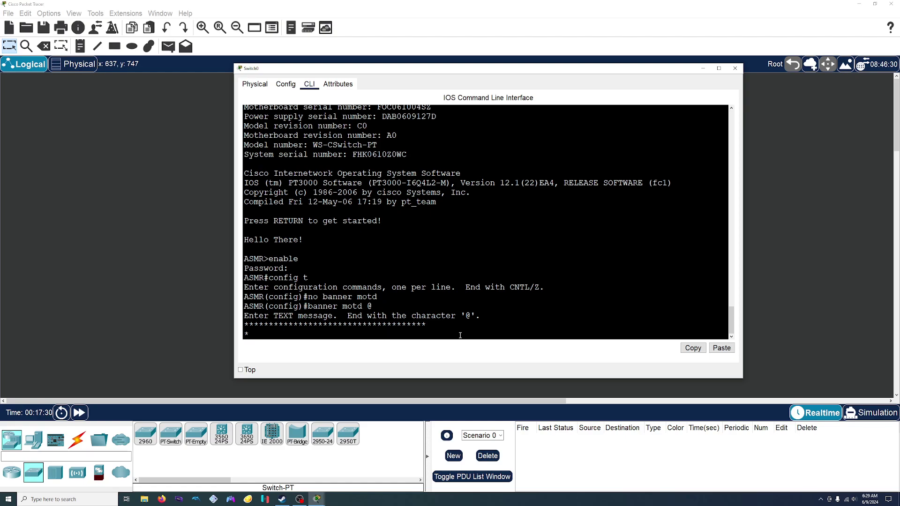
{"action": "type", "text": "      *"}
{"action": "key", "text": "Return"}
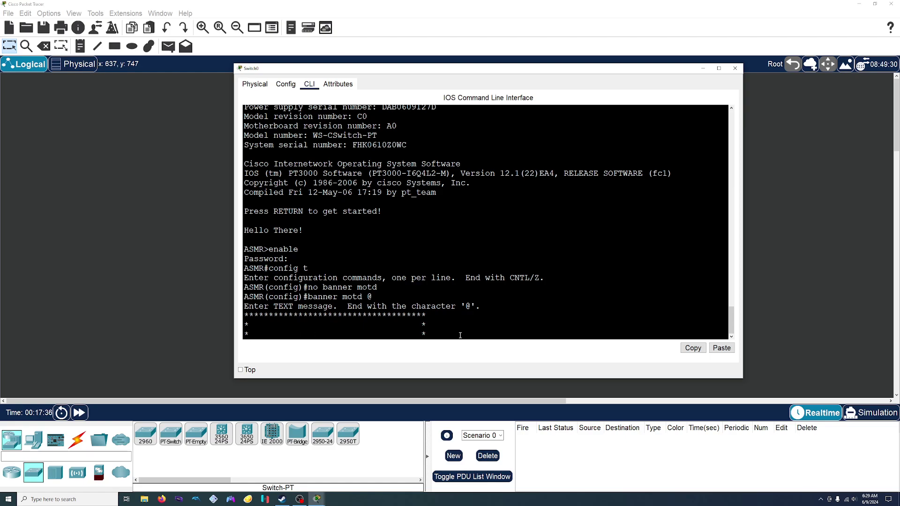
{"action": "key", "text": "Return"}
- Add a banner row reading "Thank you for watching!", centred between an asterisk at each end
{"action": "type", "text": "*"}
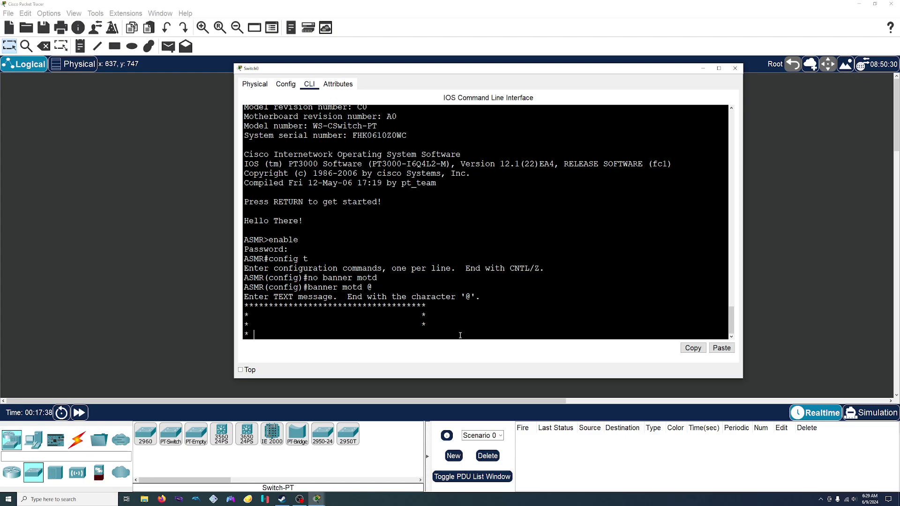
{"action": "type", "text": "             Thank you for"}
{"action": "key", "text": "BackSpace"}
{"action": "key", "text": "BackSpace"}
{"action": "key", "text": "BackSpace"}
{"action": "key", "text": "BackSpace"}
{"action": "key", "text": "BackSpace"}
{"action": "key", "text": "BackSpace"}
{"action": "key", "text": "BackSpace"}
{"action": "type", "text": "watching"}
{"action": "type", "text": "*"}
{"action": "key", "text": "Return"}
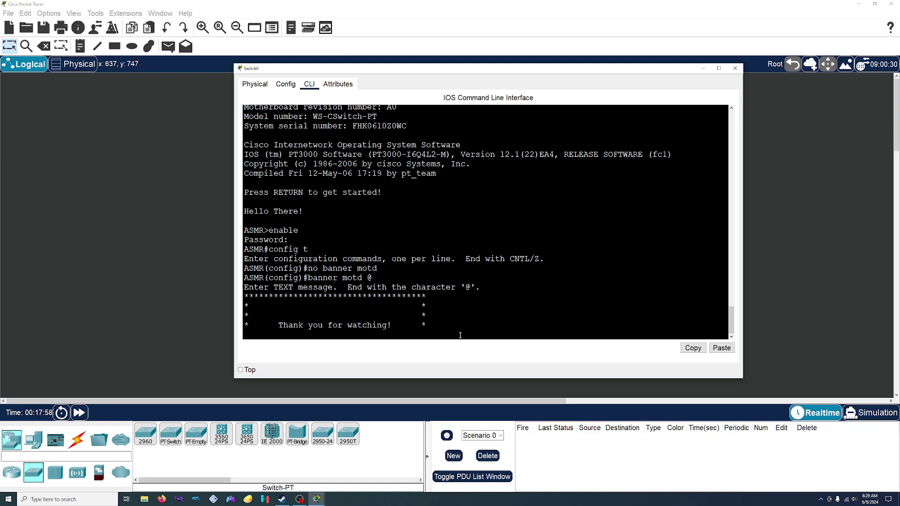
- Add a banner row reading "Hope you enjoyed!", centred between an asterisk at each end
{"action": "type", "text": "*        Hope you enjoyed!"}
{"action": "key", "text": "Home"}
{"action": "type", "text": "*"}
{"action": "key", "text": "Return"}
- Add two blank rows with an asterisk at each end below the "Hope you enjoyed!" line
{"action": "type", "text": "*"}
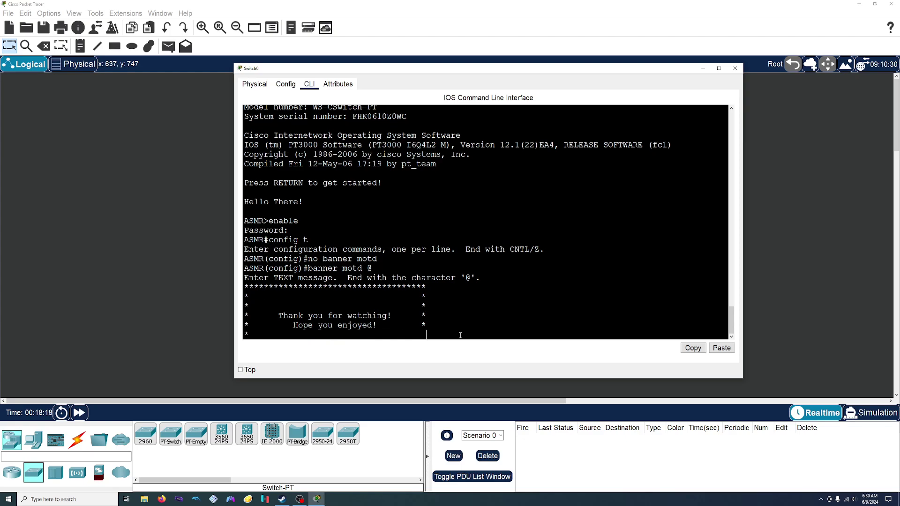
{"action": "key", "text": "BackSpace"}
{"action": "key", "text": "Return"}
{"action": "type", "text": "*"}
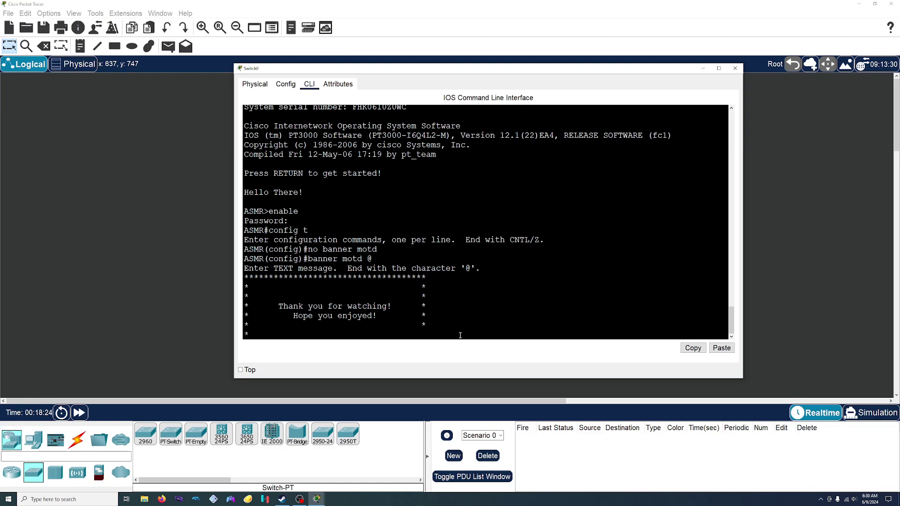
{"action": "type", "text": "*"}
{"action": "key", "text": "Return"}
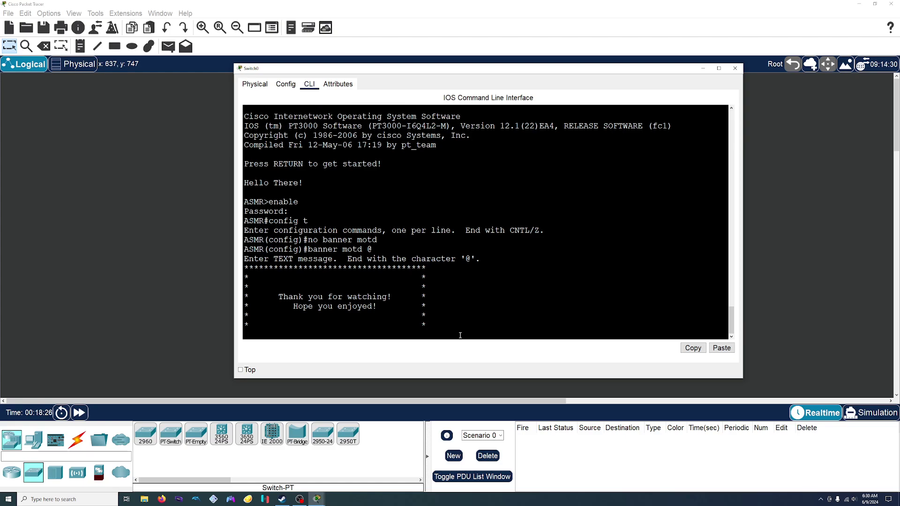
- Close the banner frame with a full row of asterisks and end the message with the @ character
{"action": "type", "text": "************************************"}
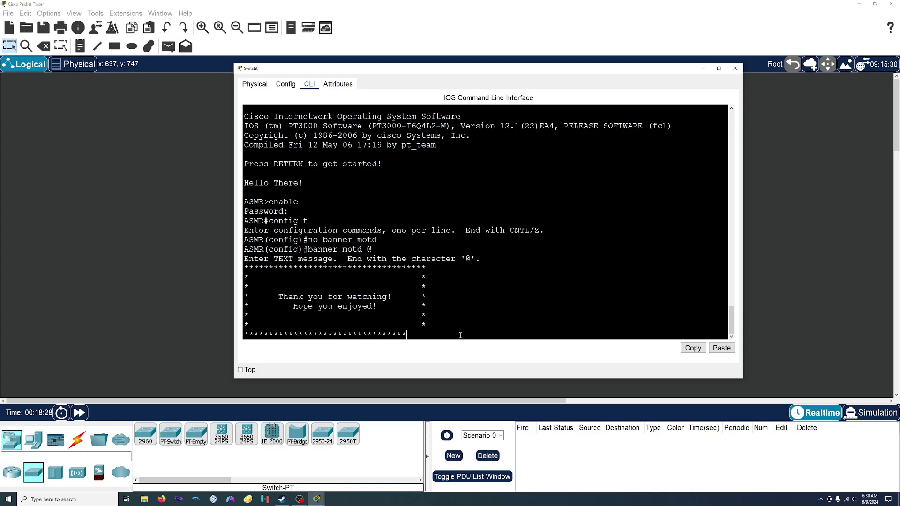
{"action": "type", "text": "*@"}
{"action": "double_click", "coordinate": [465, 260]}
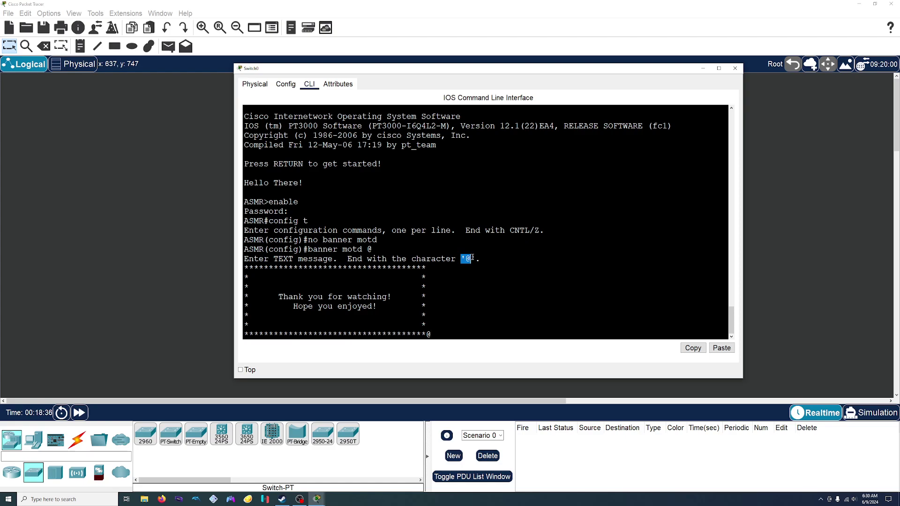
{"action": "left_click", "coordinate": [439, 335]}
{"action": "key", "text": "Return"}
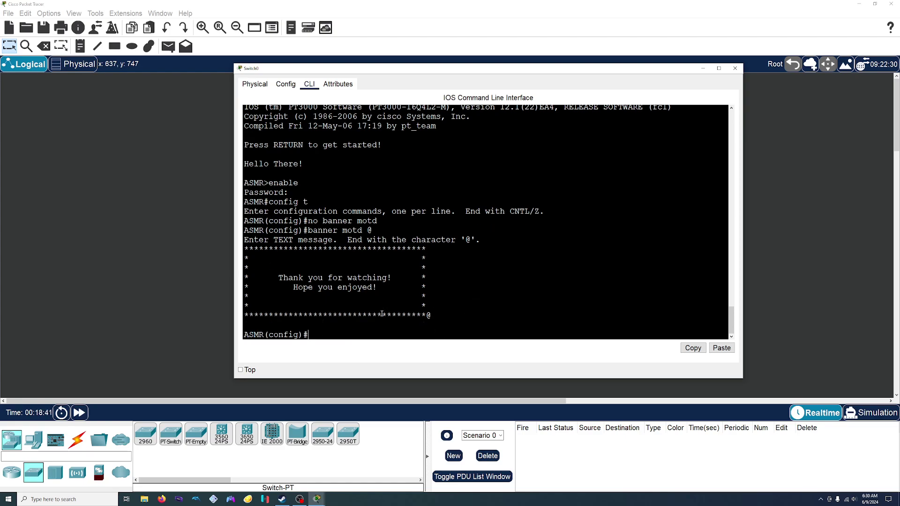
- Exit configuration mode and save the framed banner with copy running-config startup-config, accepting the default destination filename
{"action": "type", "text": "exit"}
{"action": "key", "text": "Return"}
{"action": "type", "text": "copy runn"}
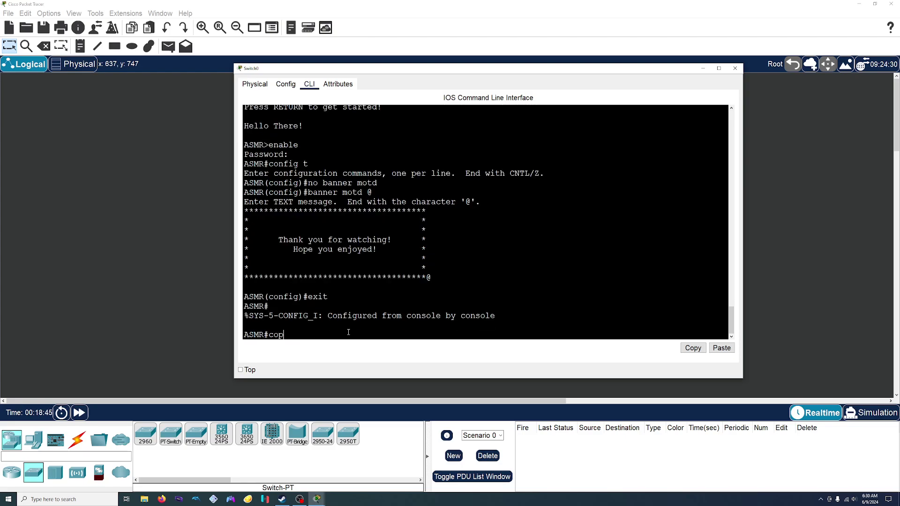
{"action": "key", "text": "Tab"}
{"action": "type", "text": "start"}
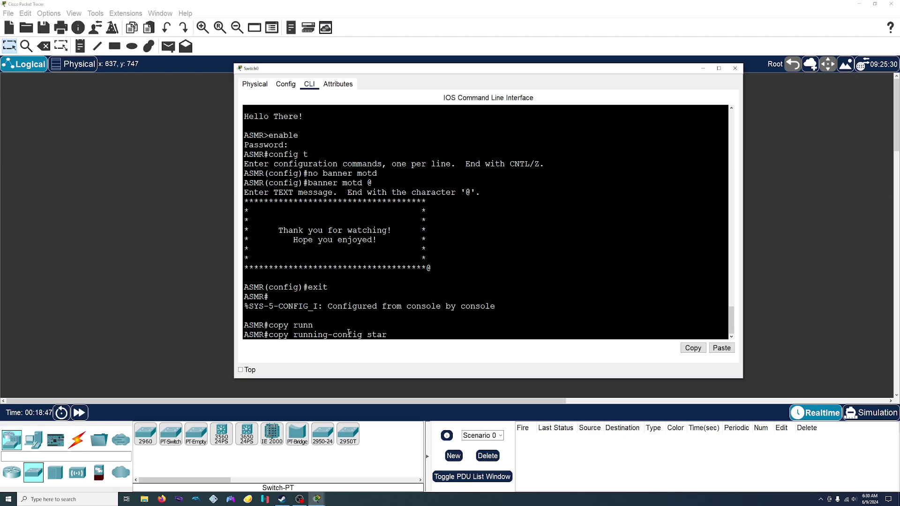
{"action": "key", "text": "Tab"}
{"action": "key", "text": "Return"}
{"action": "key", "text": "Return"}
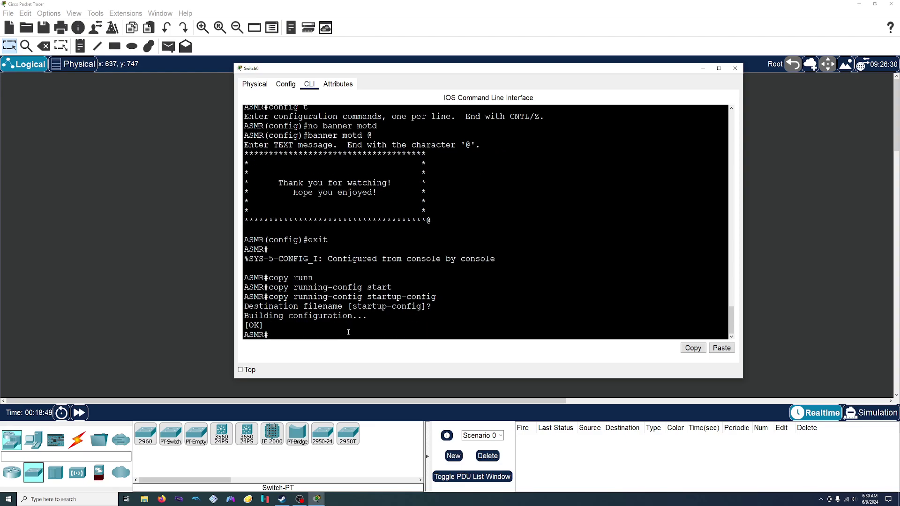
- Reload the switch, start the console session to display the framed banner, and reposition the switch window on the workspace
{"action": "type", "text": "reload"}
{"action": "key", "text": "Return"}
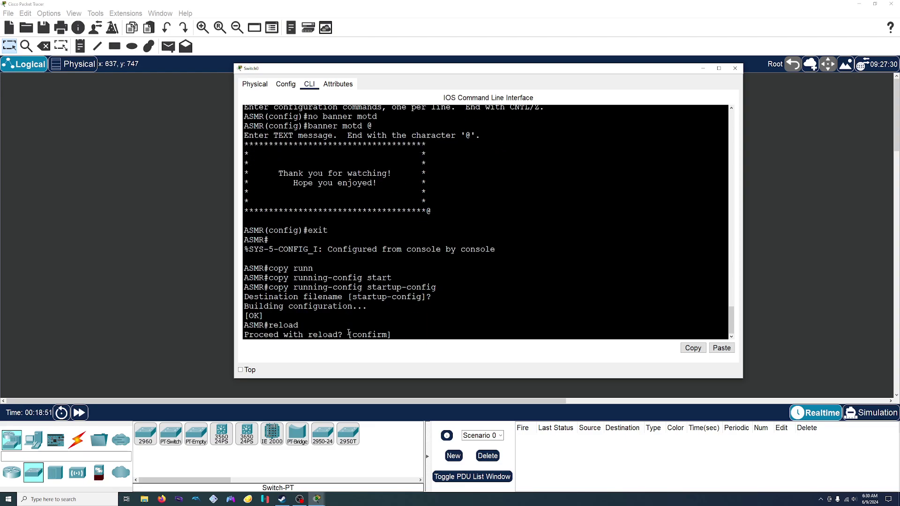
{"action": "key", "text": "Return"}
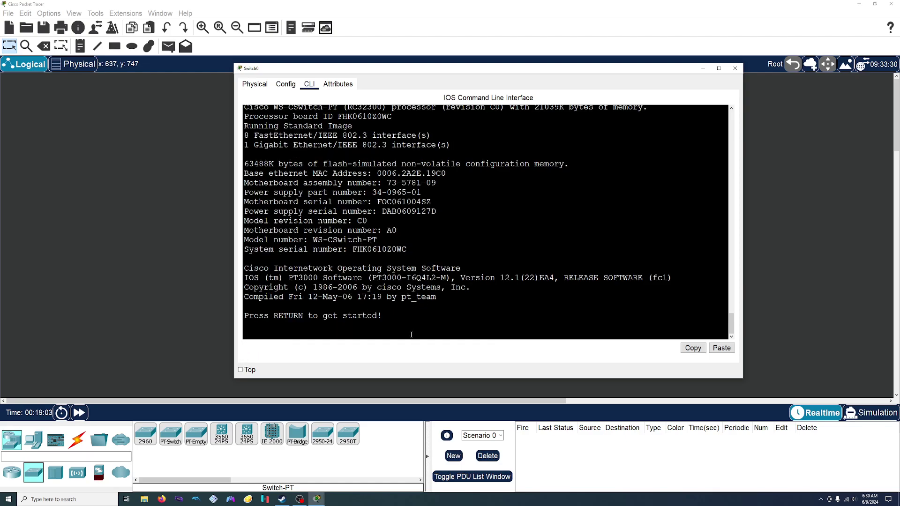
{"action": "key", "text": "Return"}
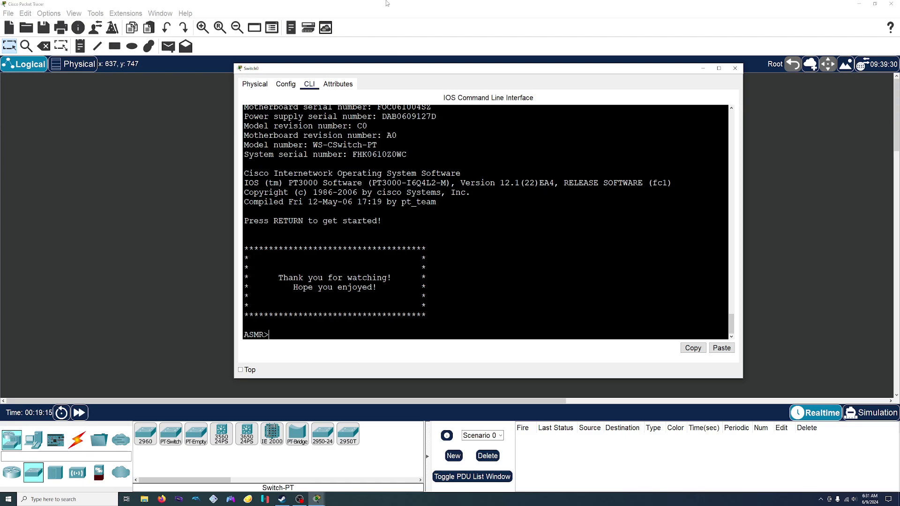
{"action": "left_click_drag", "start_coordinate": [385, 74], "coordinate": [416, 94]}
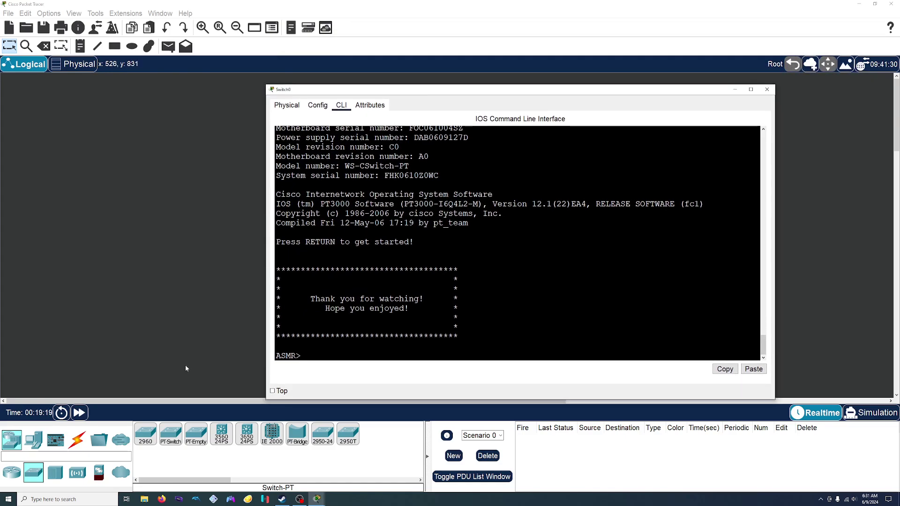